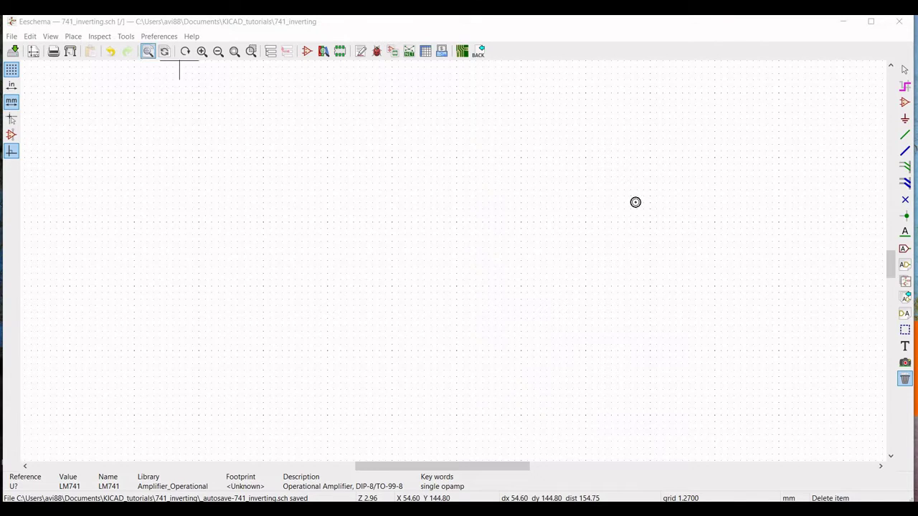
# Place an LM741 op-amp from Amplifier_Operational near the centre of the sheet
pyautogui.click(905, 104)
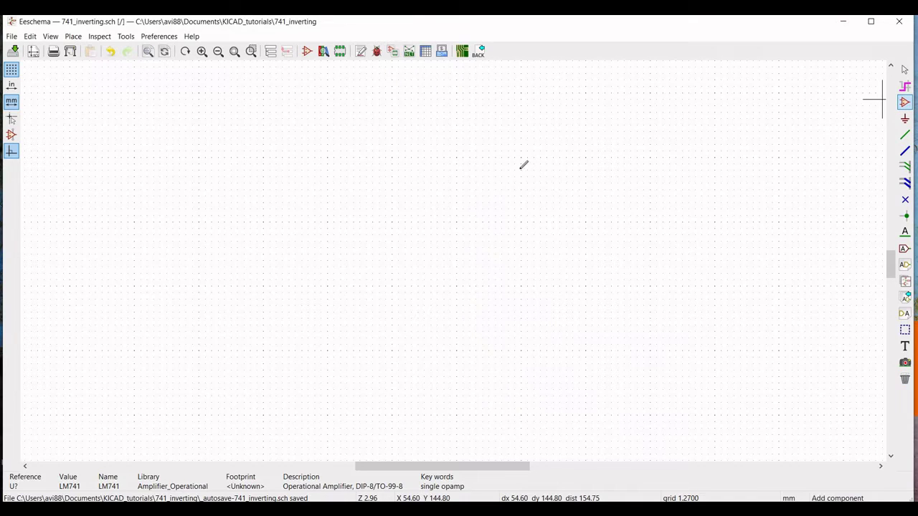
pyautogui.click(458, 218)
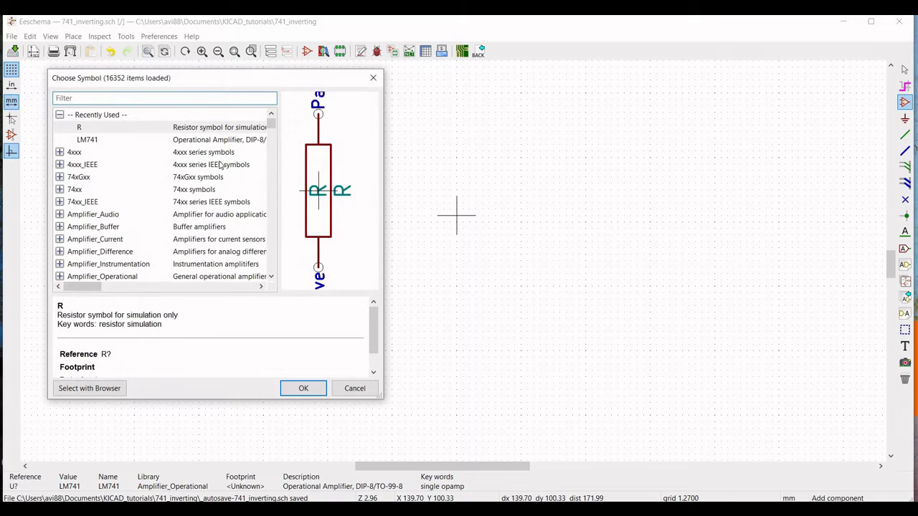
pyautogui.click(89, 99)
pyautogui.write('LM')
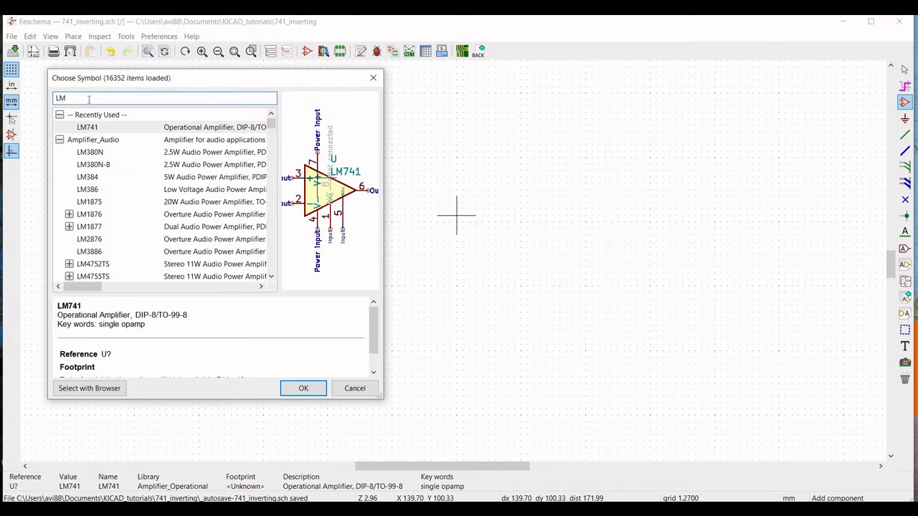
pyautogui.write('741')
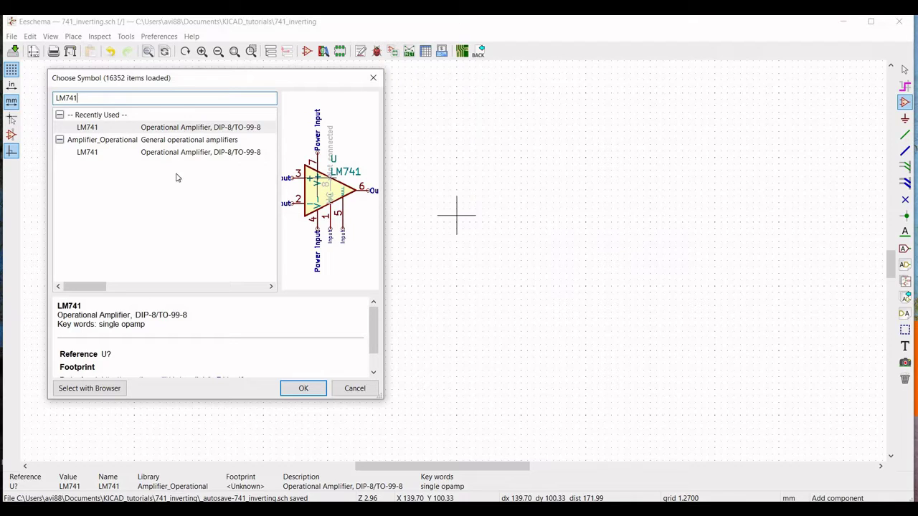
pyautogui.click(174, 152)
pyautogui.click(304, 388)
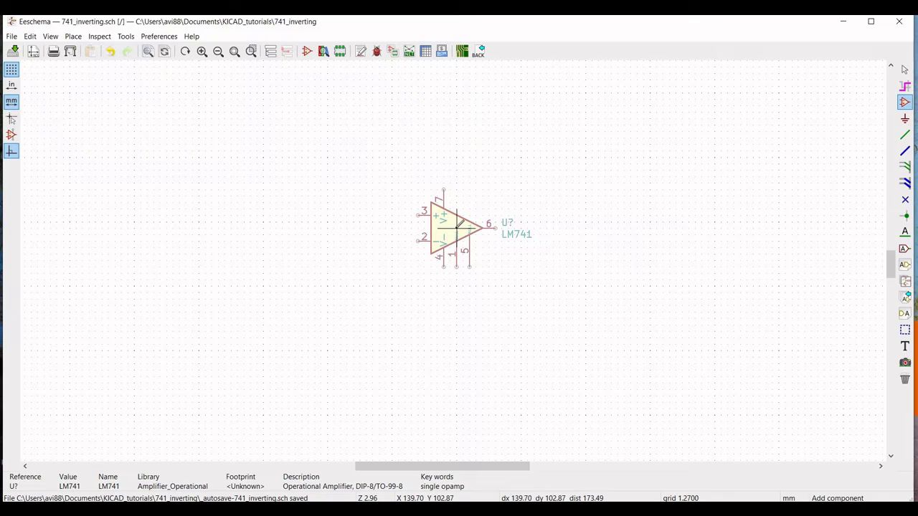
pyautogui.click(456, 228)
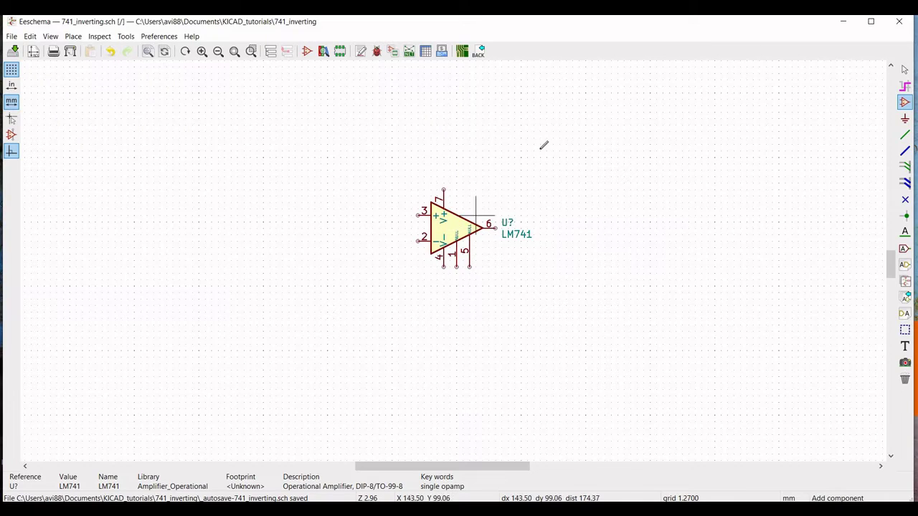
# Set the LM741's aspect to Mirror around X axis in its properties
pyautogui.rightClick(455, 228)
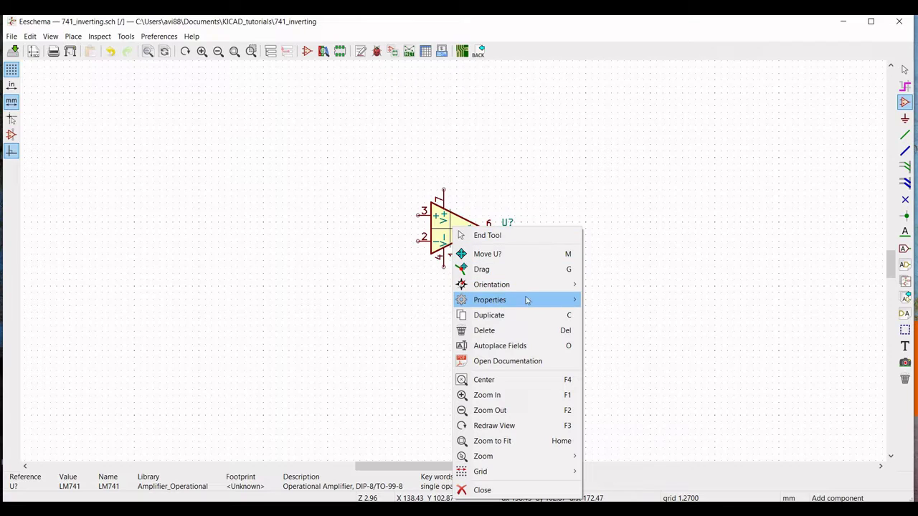
pyautogui.moveTo(505, 300)
pyautogui.click(614, 300)
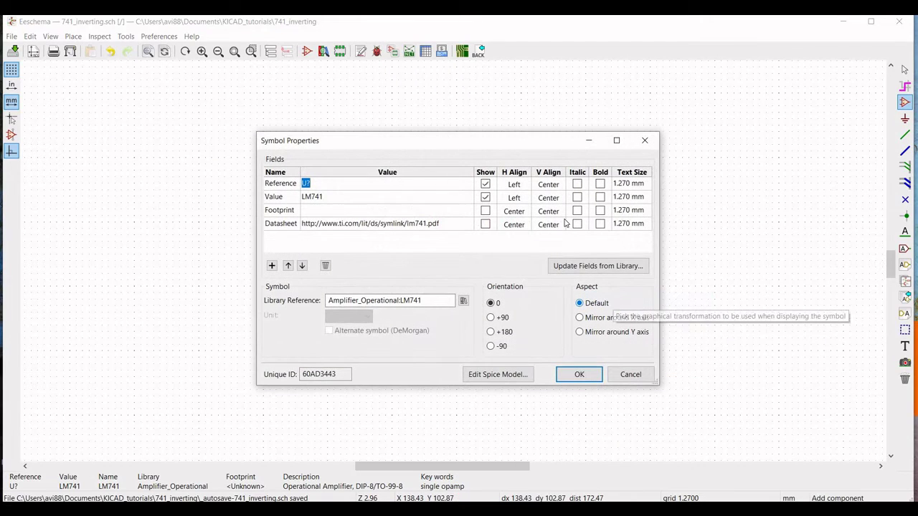
pyautogui.click(580, 319)
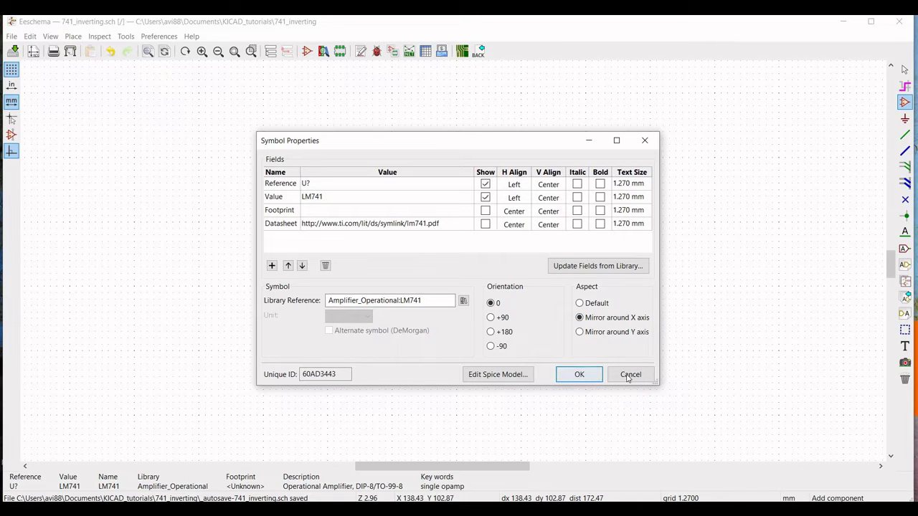
pyautogui.click(580, 374)
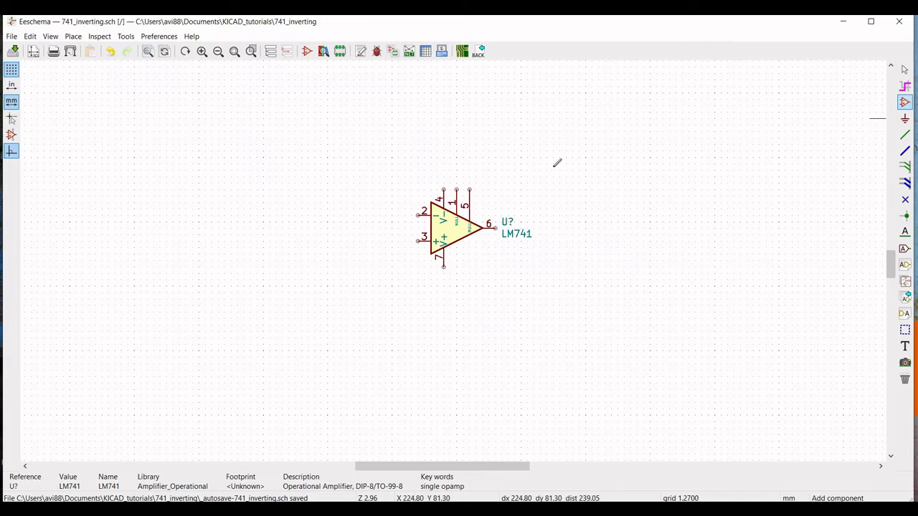
# Place a pspice R resistor symbol to the left of the op-amp
pyautogui.click(289, 214)
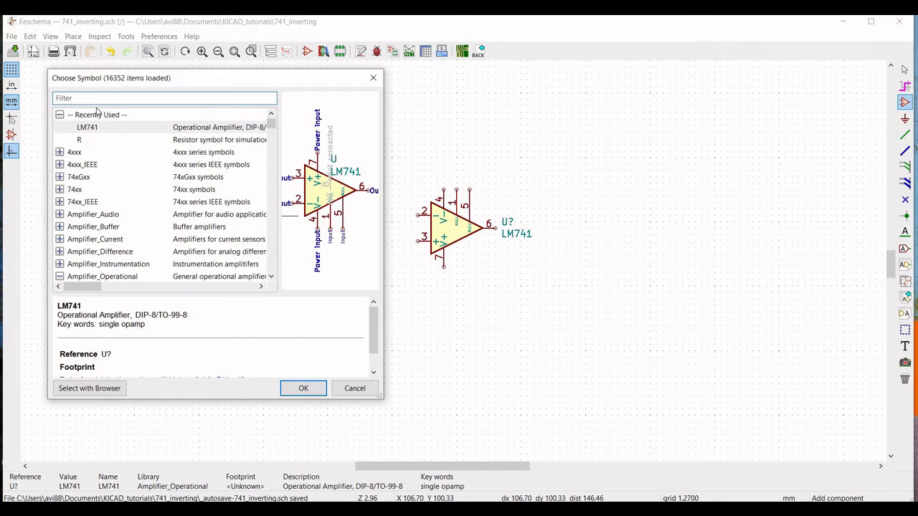
pyautogui.write('pspice')
pyautogui.click(143, 266)
pyautogui.click(299, 390)
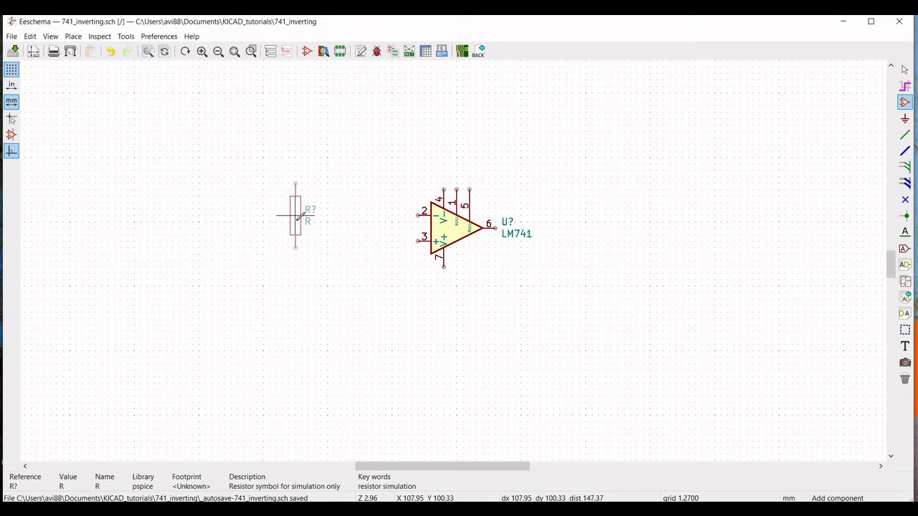
pyautogui.click(295, 221)
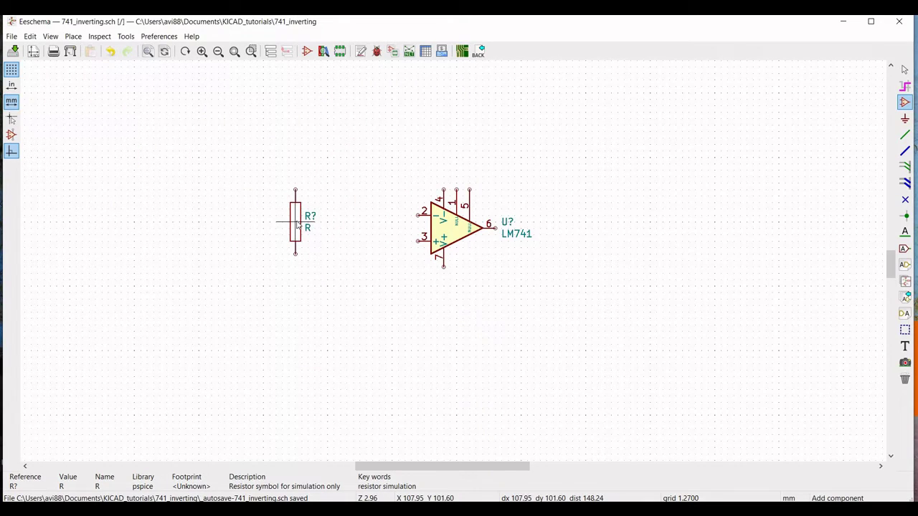
# Set the resistor's reference to R1, value to 270 and orientation to +90
pyautogui.rightClick(297, 222)
pyautogui.moveTo(389, 295)
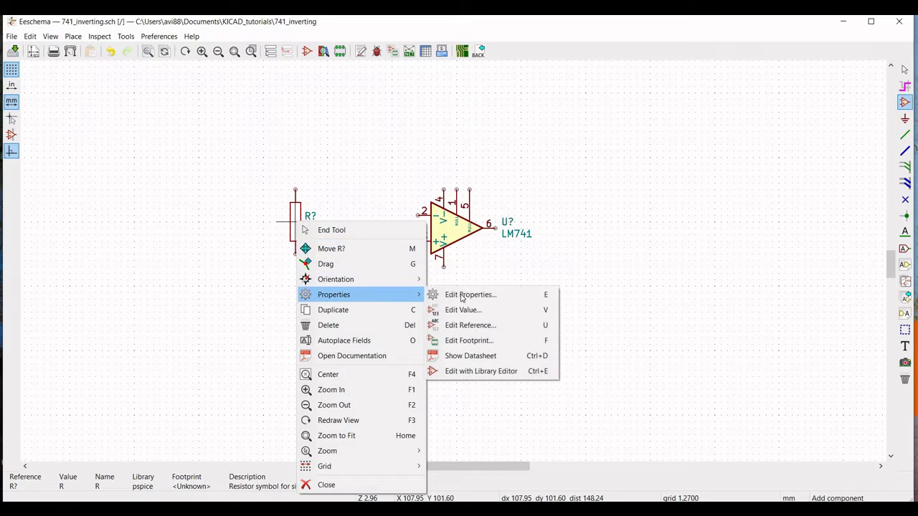
pyautogui.click(459, 295)
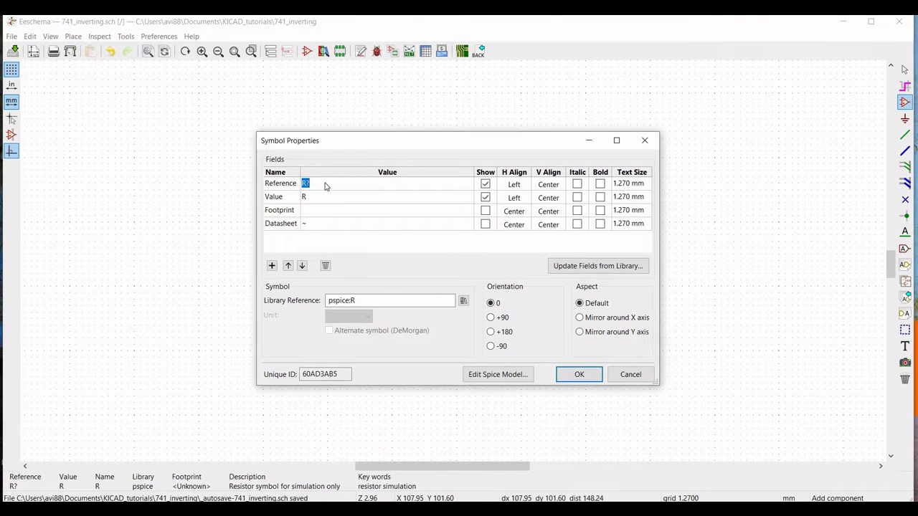
pyautogui.write('R1')
pyautogui.click(319, 200)
pyautogui.write('270')
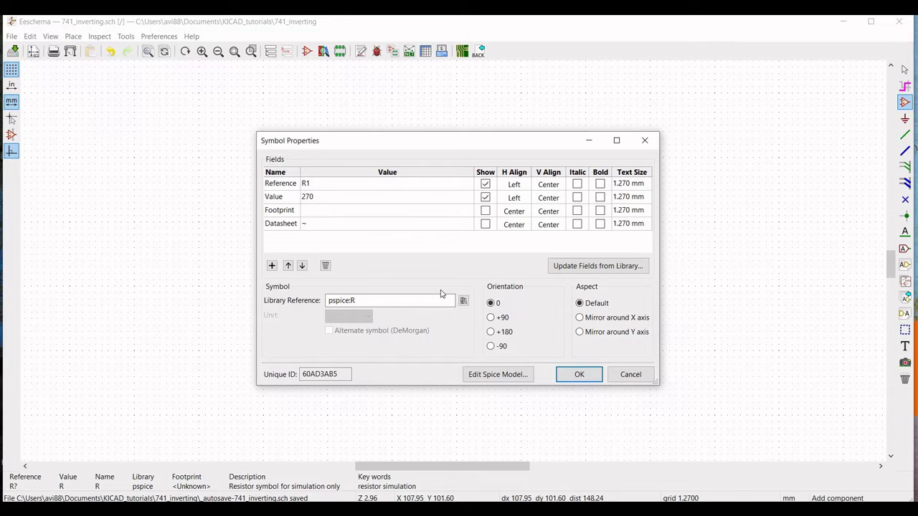
pyautogui.click(491, 317)
pyautogui.click(576, 374)
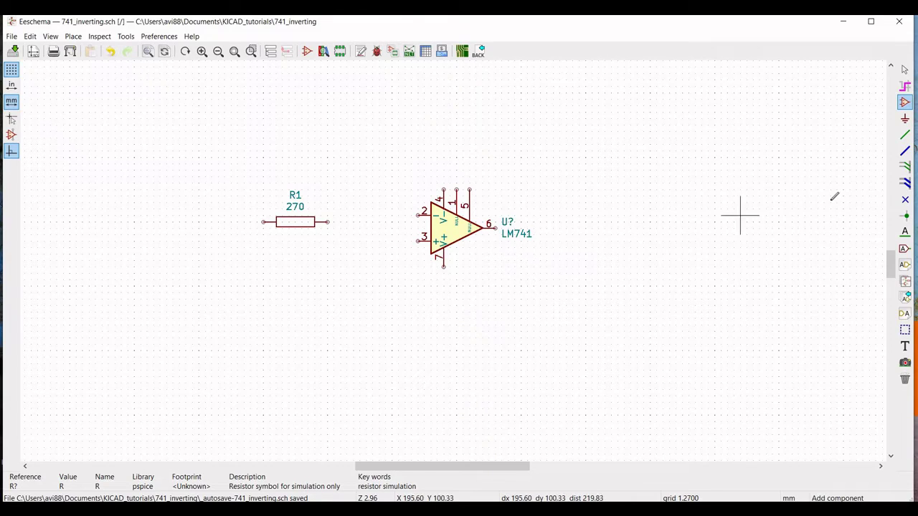
# Place a second R resistor above the op-amp as R2 with value 8.2k
pyautogui.click(451, 129)
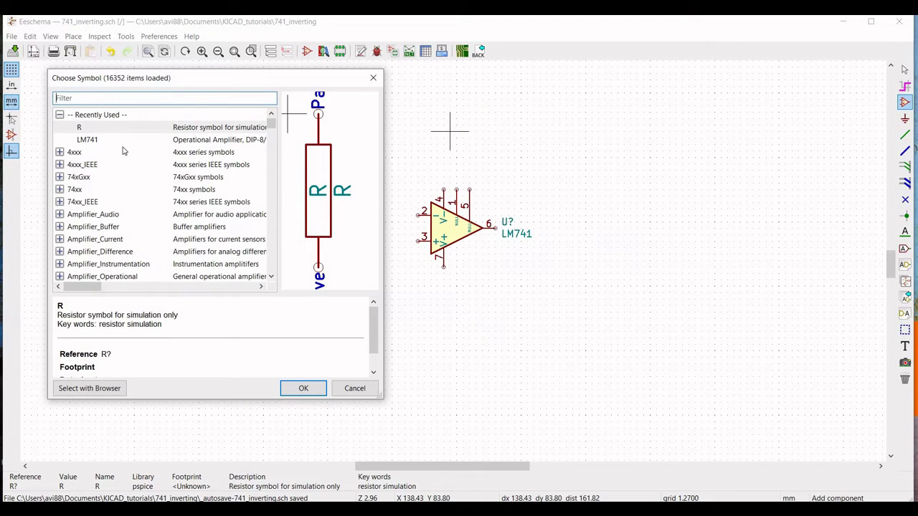
pyautogui.click(301, 388)
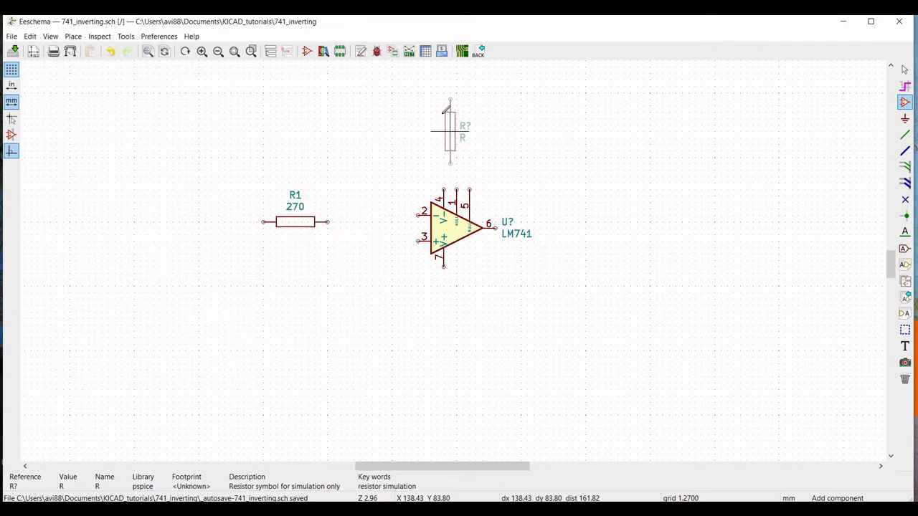
pyautogui.click(452, 102)
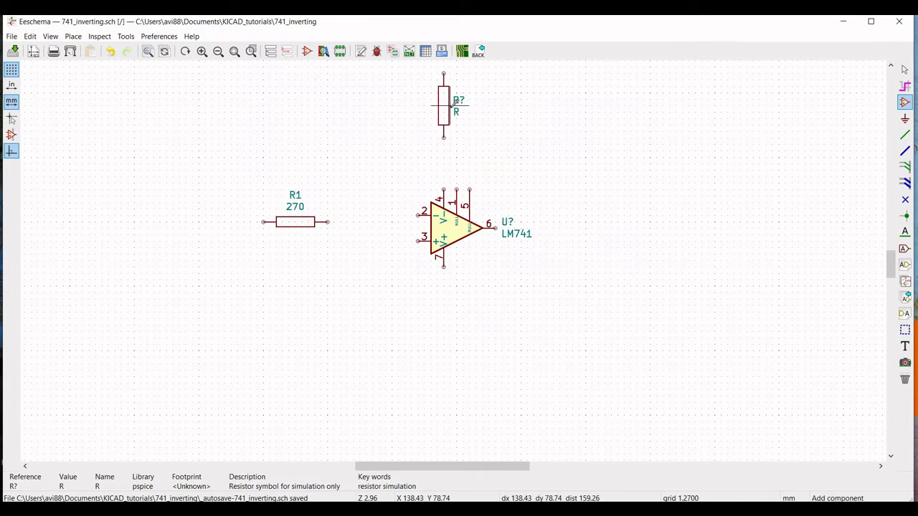
pyautogui.rightClick(445, 100)
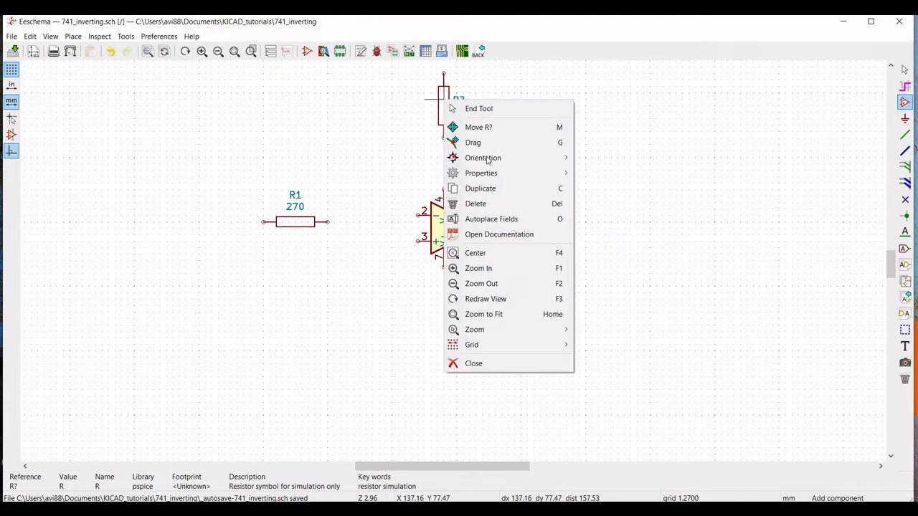
pyautogui.moveTo(493, 172)
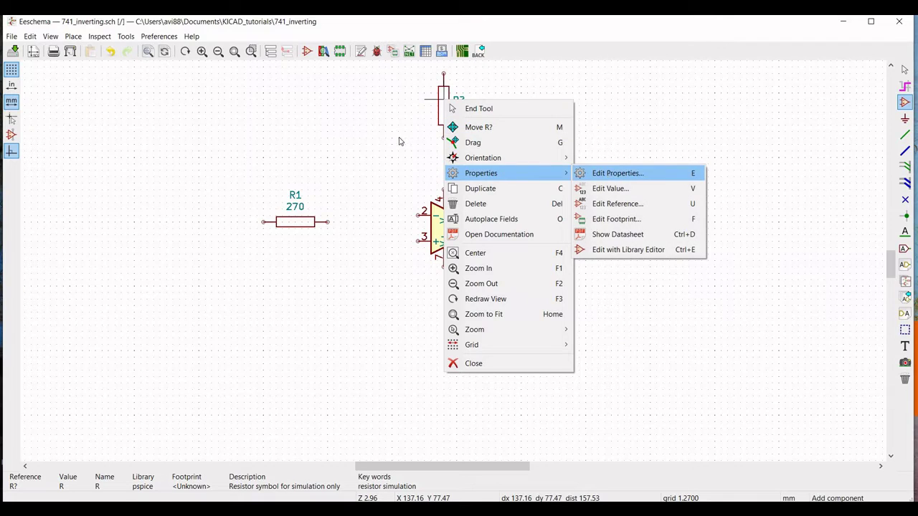
pyautogui.press('Return')
pyautogui.write('R2')
pyautogui.click(316, 195)
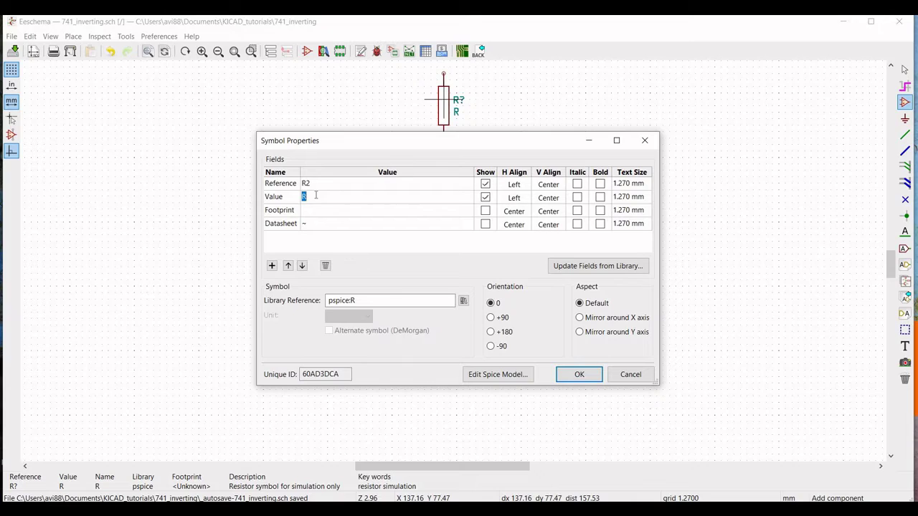
pyautogui.write('8.2k')
pyautogui.click(579, 374)
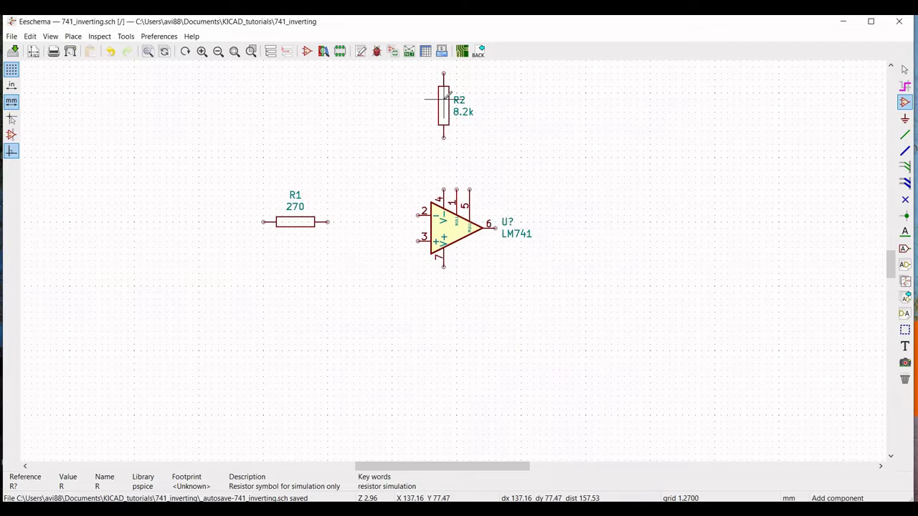
# Rotate R2 by +90 degrees so it lies horizontally
pyautogui.rightClick(444, 99)
pyautogui.moveTo(553, 173)
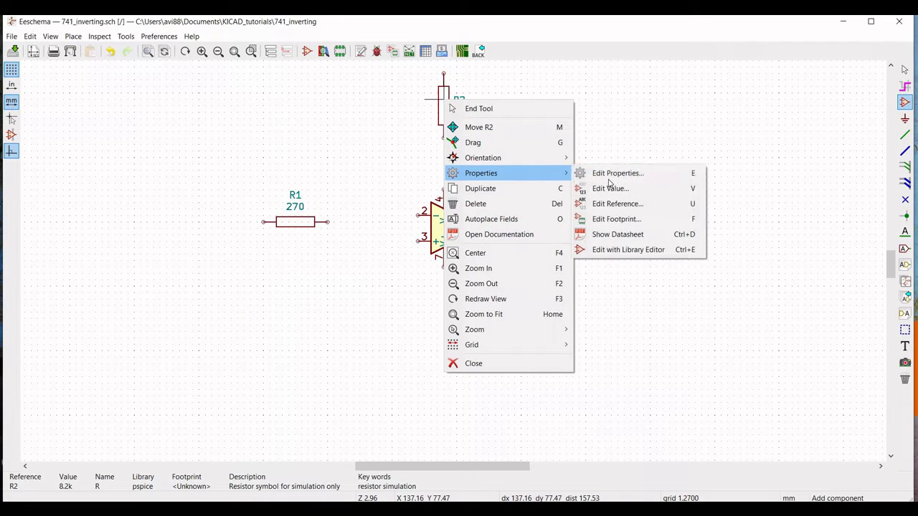
pyautogui.click(617, 173)
pyautogui.click(491, 317)
pyautogui.click(579, 374)
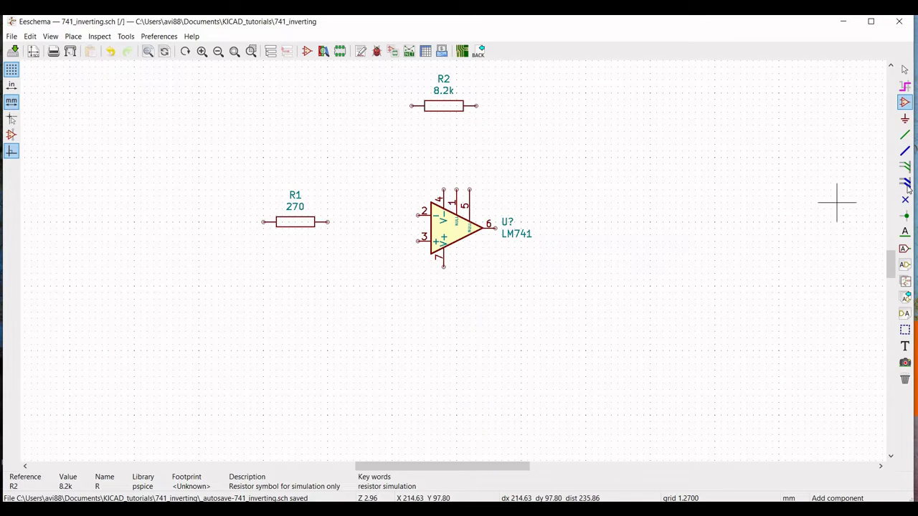
# Add global labels Vin left of R1 and VCC below the op-amp
pyautogui.click(905, 249)
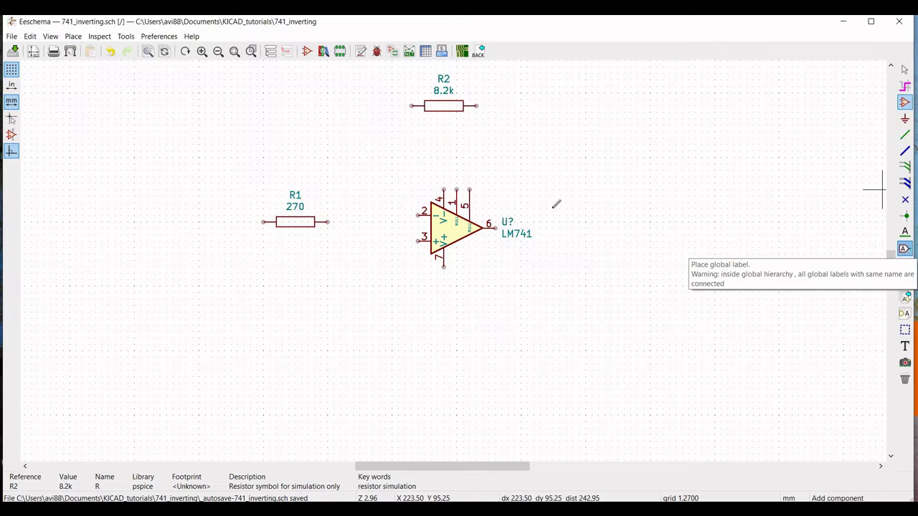
pyautogui.click(199, 220)
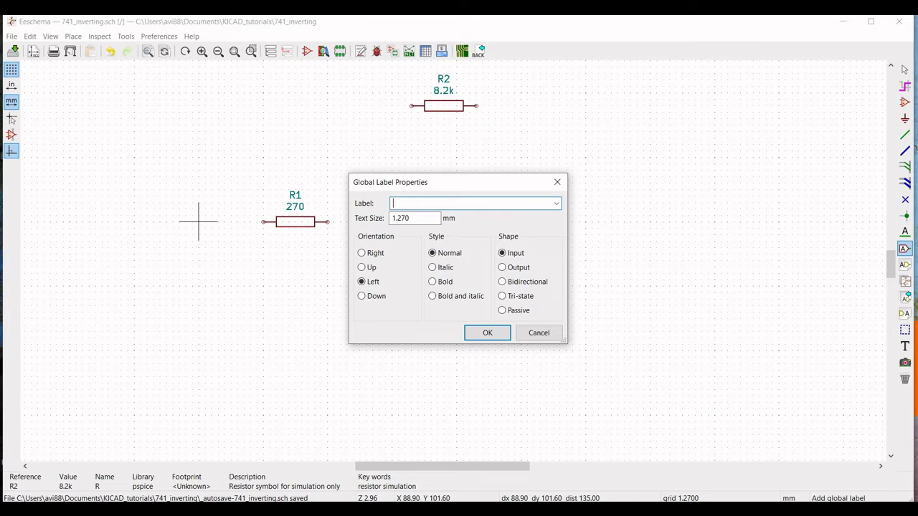
pyautogui.click(488, 334)
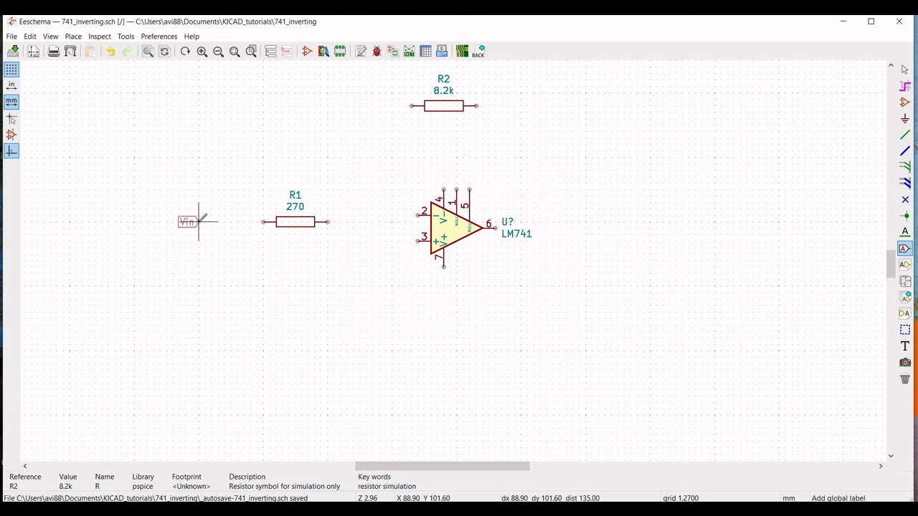
pyautogui.click(198, 221)
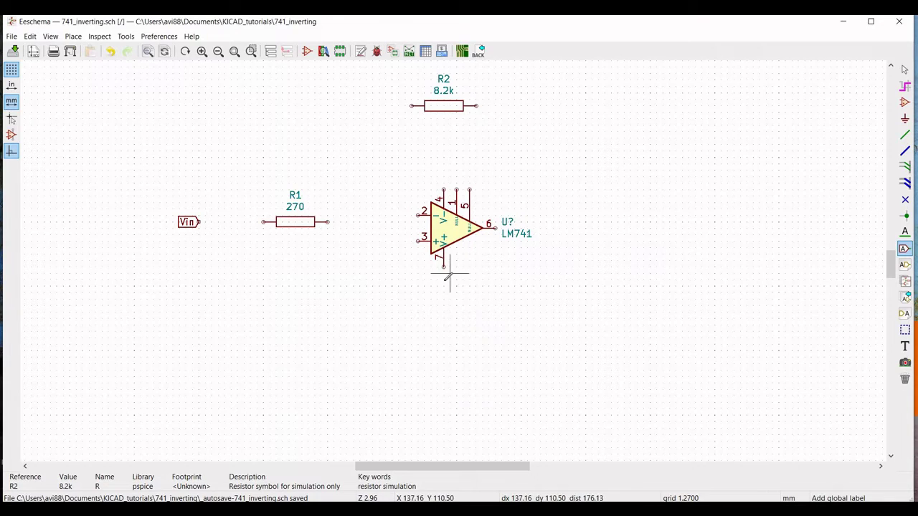
pyautogui.click(444, 312)
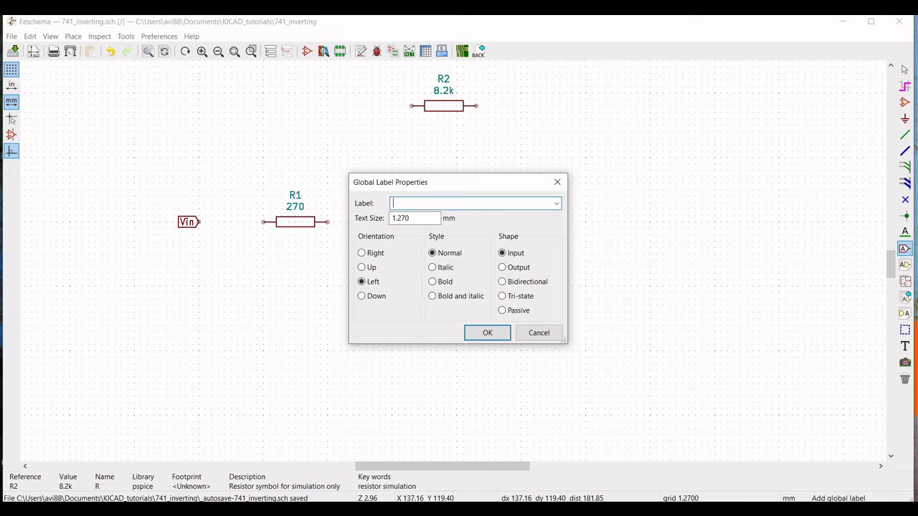
pyautogui.write('VCC')
pyautogui.click(486, 332)
pyautogui.click(443, 312)
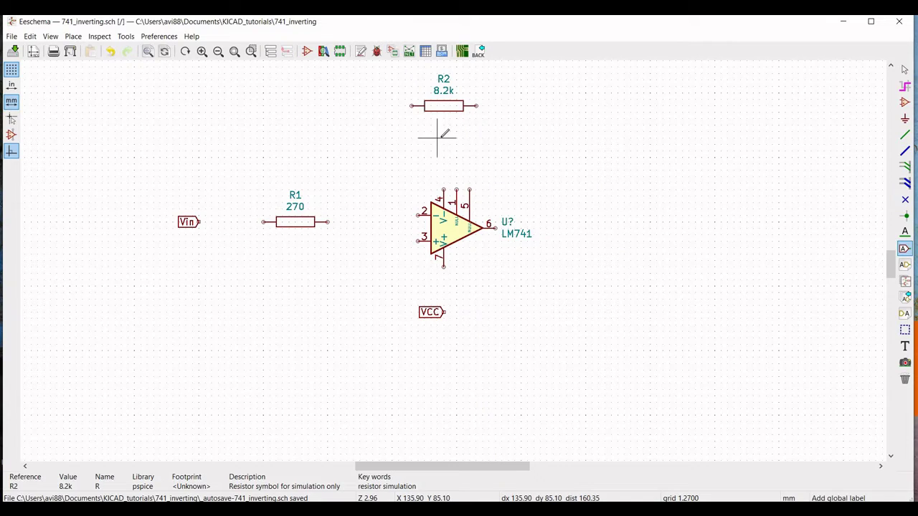
# Add a VEE global label just below R2
pyautogui.click(444, 138)
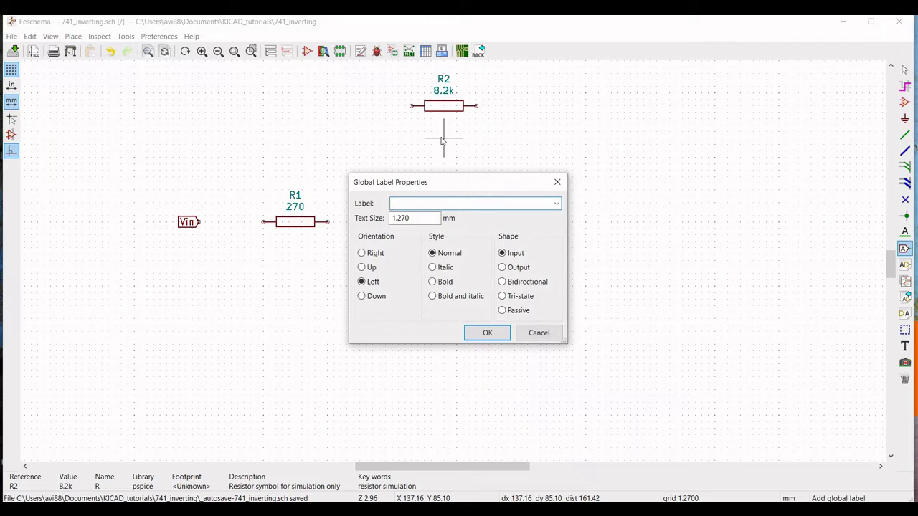
pyautogui.write('VEE')
pyautogui.click(488, 332)
pyautogui.click(444, 138)
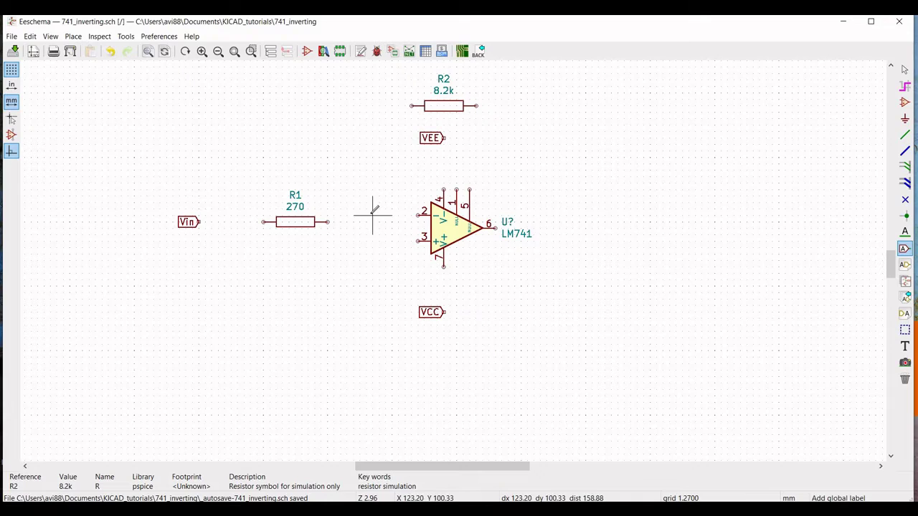
pyautogui.click(905, 135)
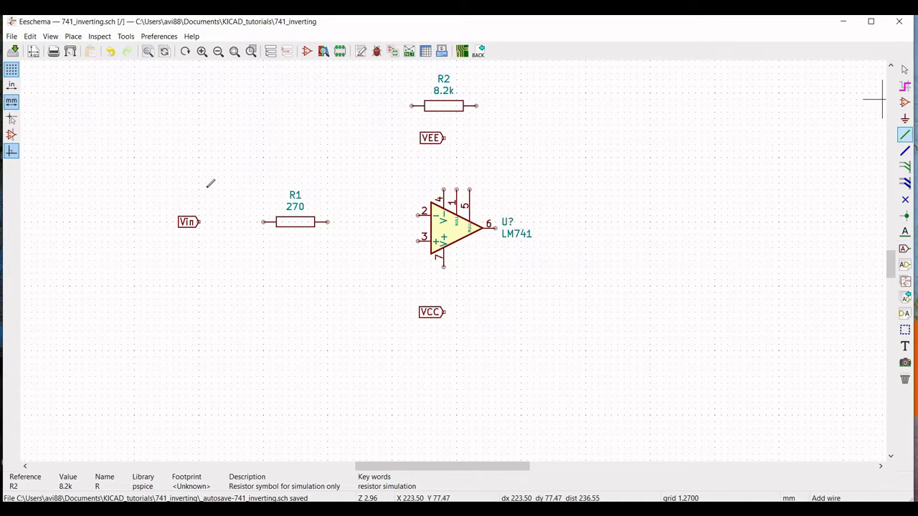
# Wire Vin to R1, R1 to op-amp pin 2, and pin 7 to VCC
pyautogui.click(200, 222)
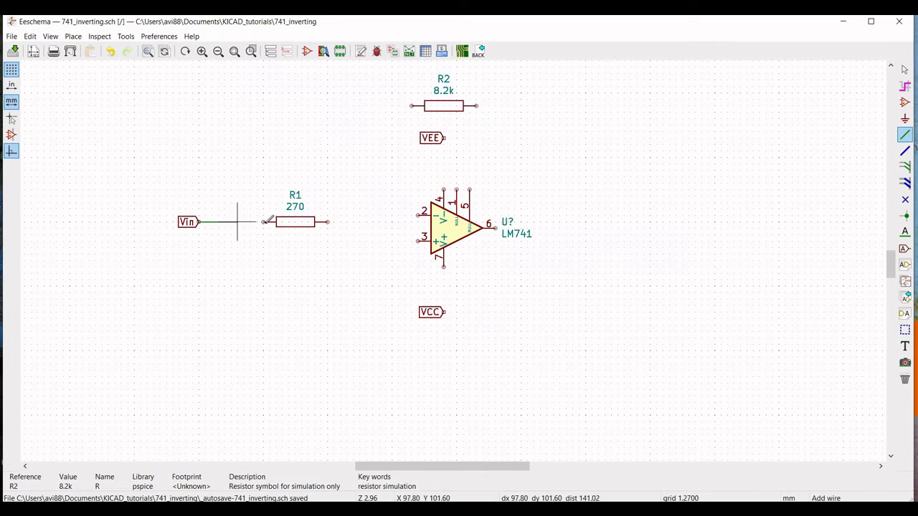
pyautogui.click(276, 222)
pyautogui.click(328, 222)
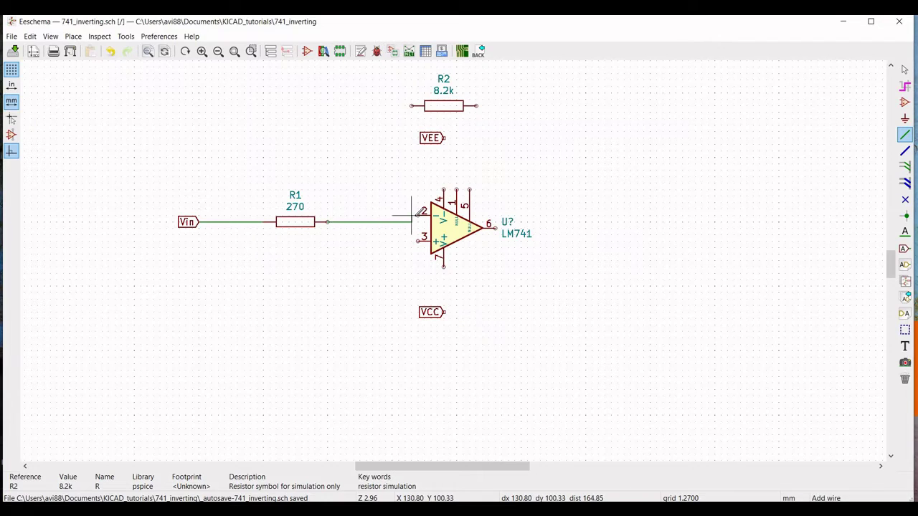
pyautogui.click(418, 214)
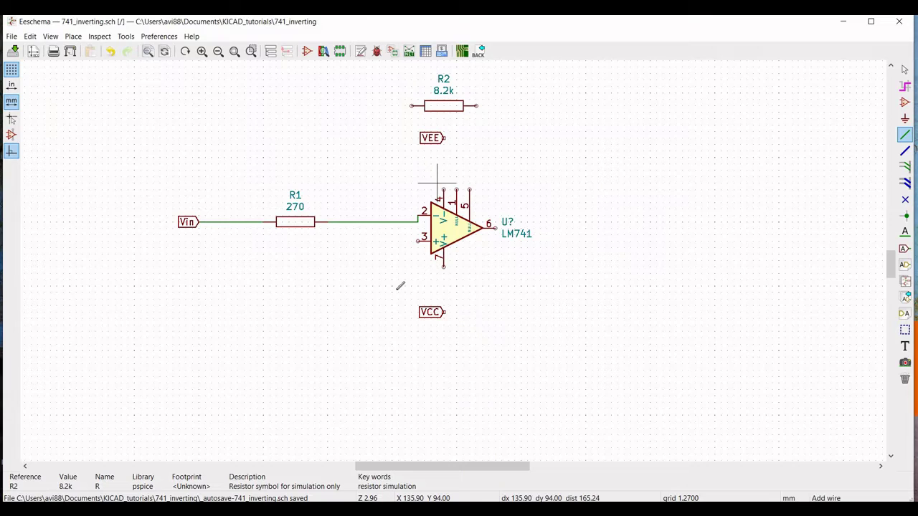
pyautogui.click(443, 266)
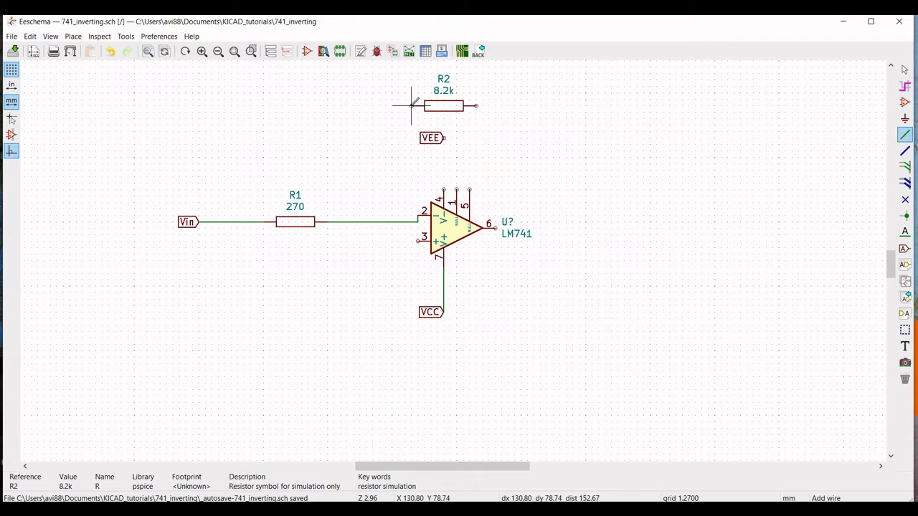
# Connect R2's left end to the R1–pin 2 node and VEE to pin 4
pyautogui.click(411, 105)
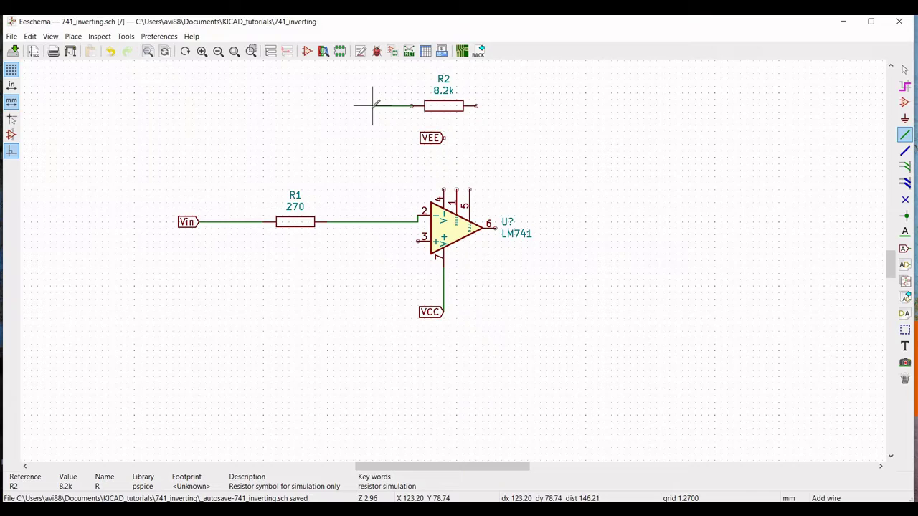
pyautogui.click(372, 221)
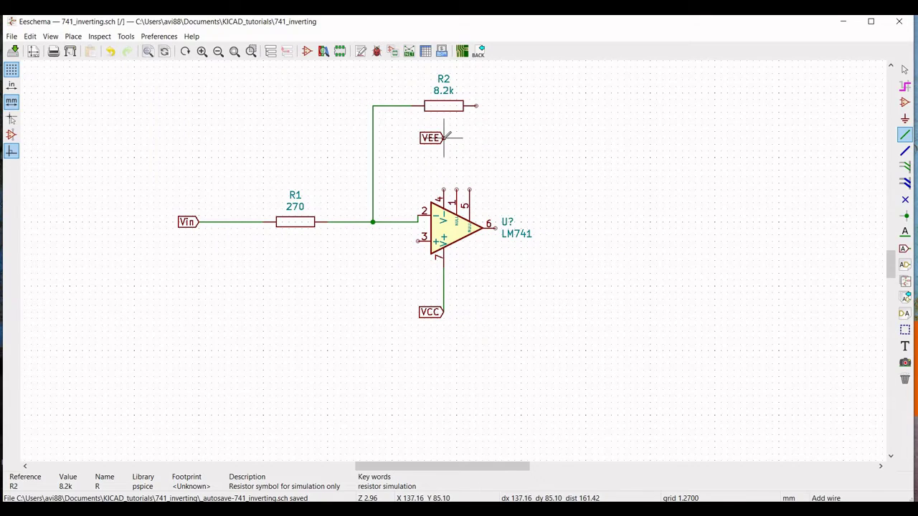
pyautogui.click(443, 159)
pyautogui.click(444, 191)
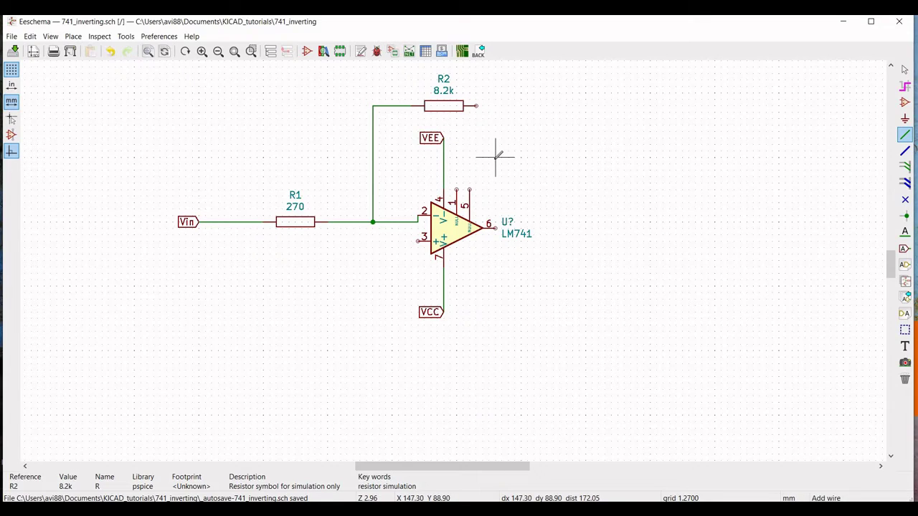
pyautogui.click(905, 120)
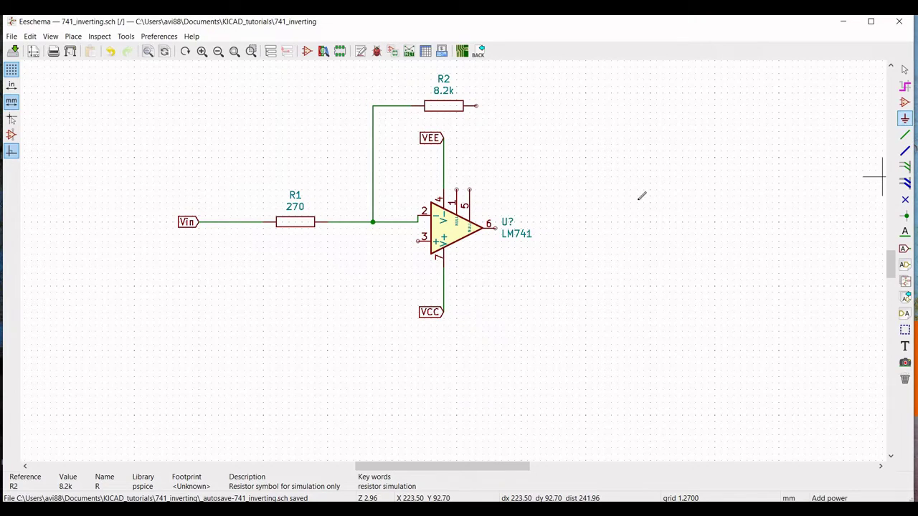
# Place a GND power symbol below the op-amp's inputs
pyautogui.click(392, 272)
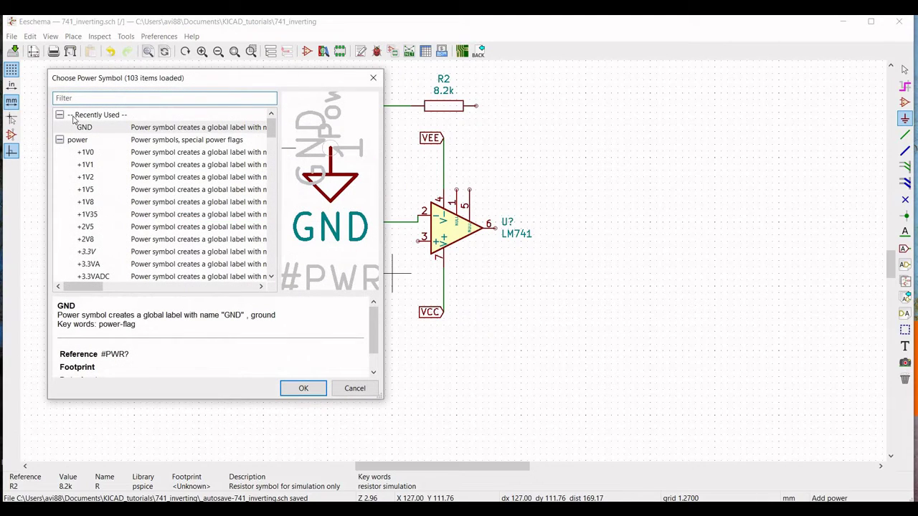
pyautogui.click(100, 129)
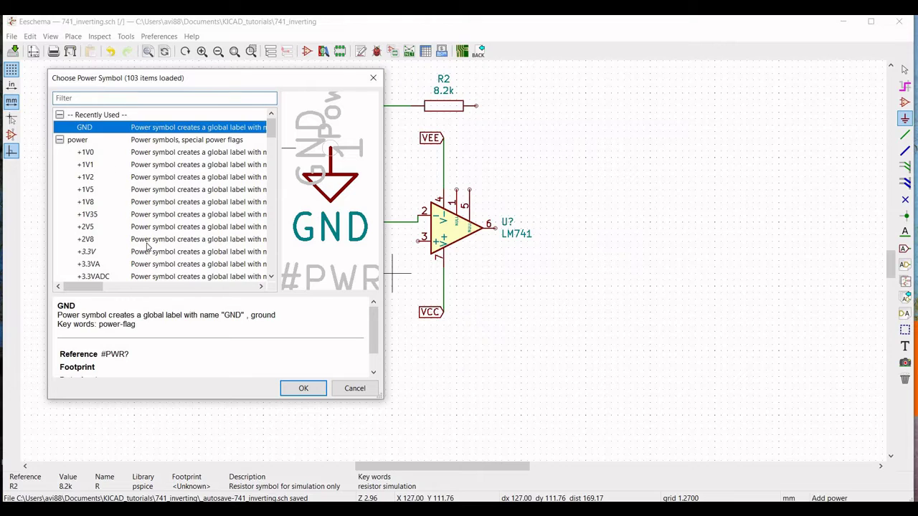
pyautogui.click(304, 388)
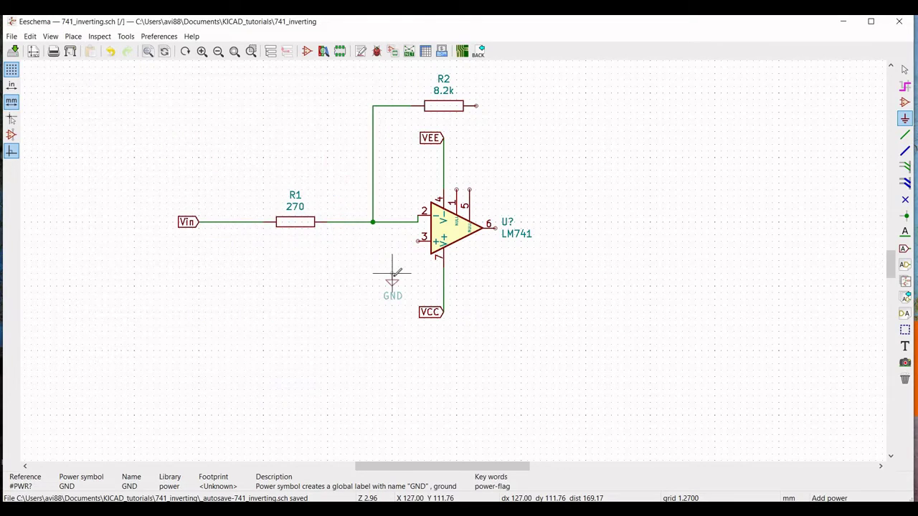
pyautogui.click(392, 273)
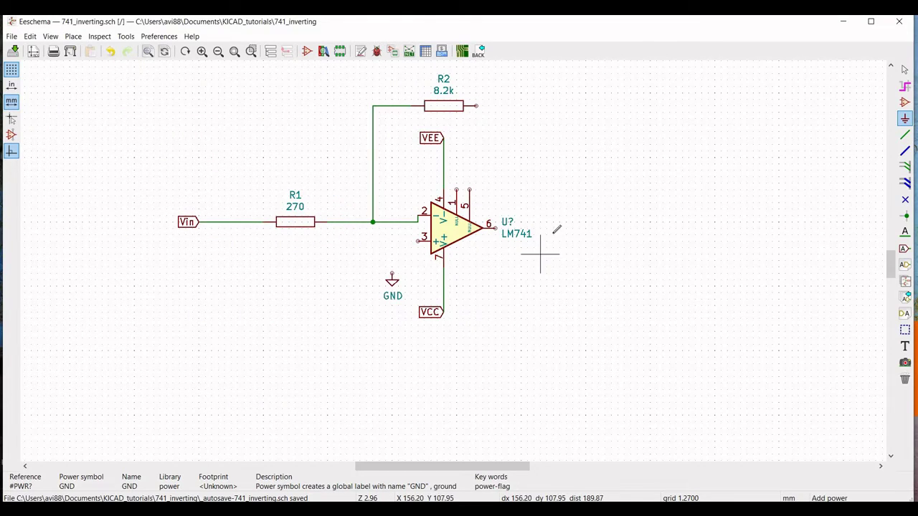
# Wire op-amp pin 3 to GND and R2's right end to output pin 6
pyautogui.click(903, 136)
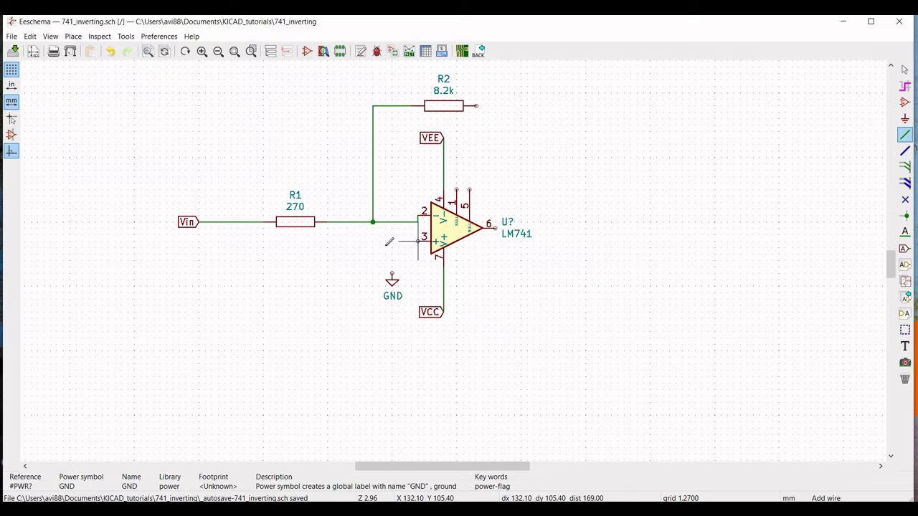
pyautogui.click(392, 273)
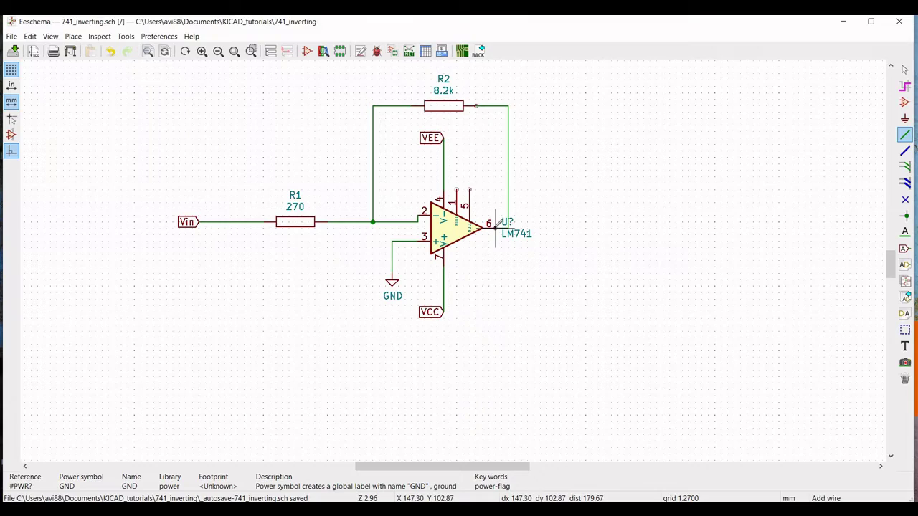
pyautogui.click(495, 228)
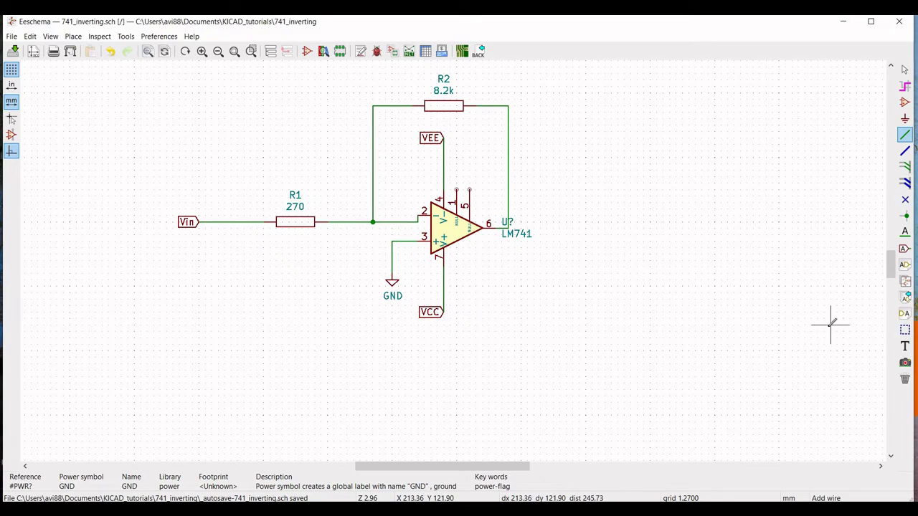
pyautogui.click(905, 200)
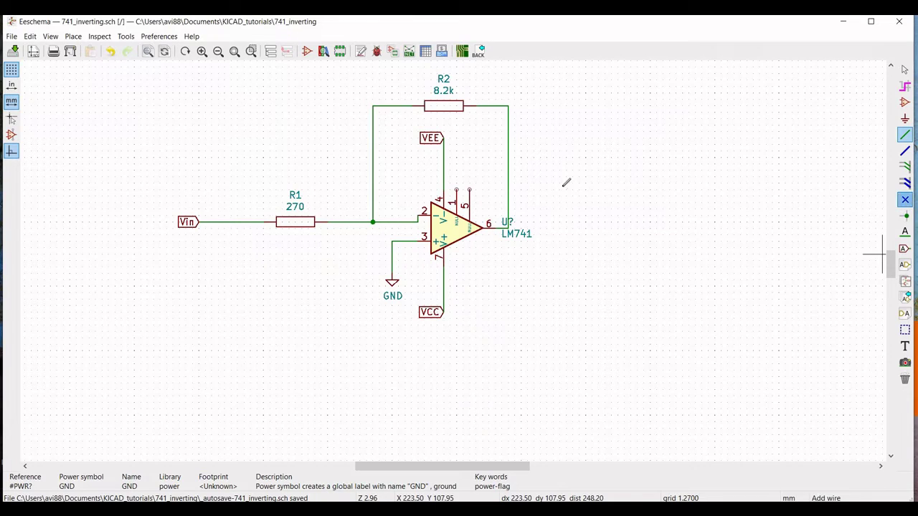
# Put no-connect flags on LM741 pins 1 and 5
pyautogui.click(456, 189)
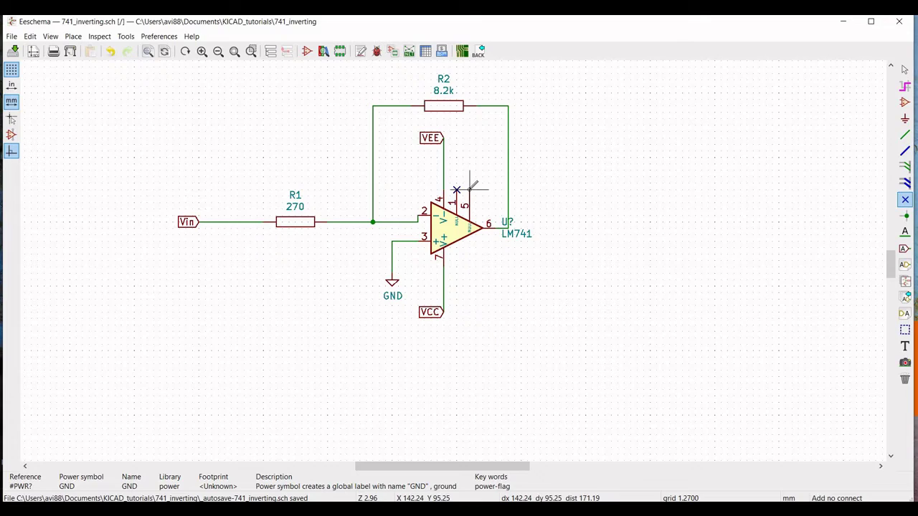
pyautogui.click(470, 190)
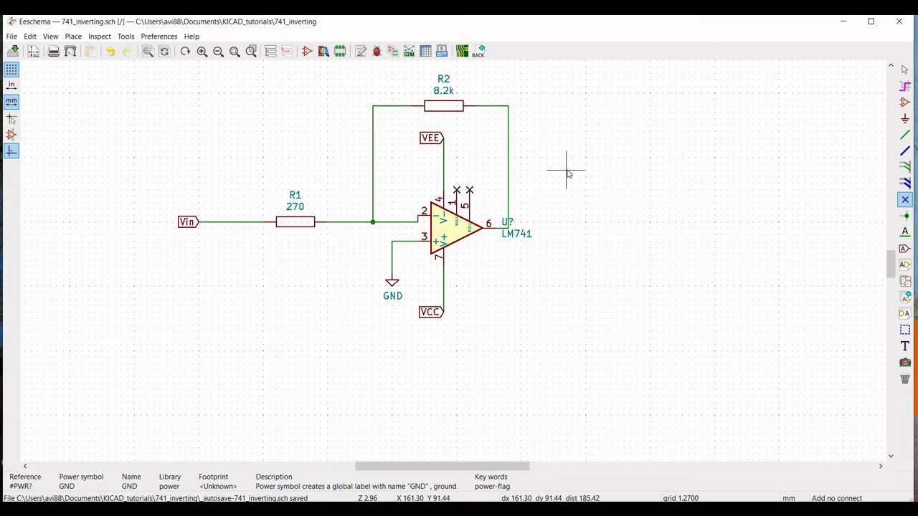
pyautogui.press('Escape')
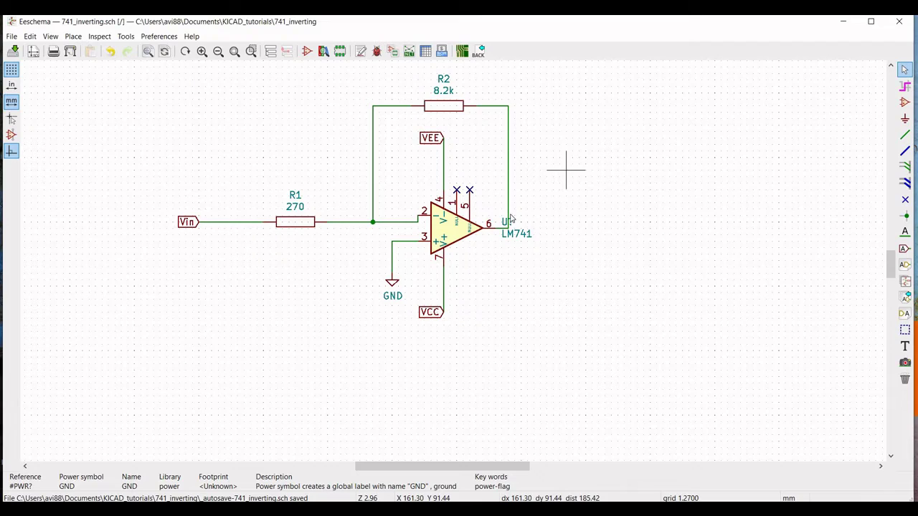
pyautogui.click(905, 103)
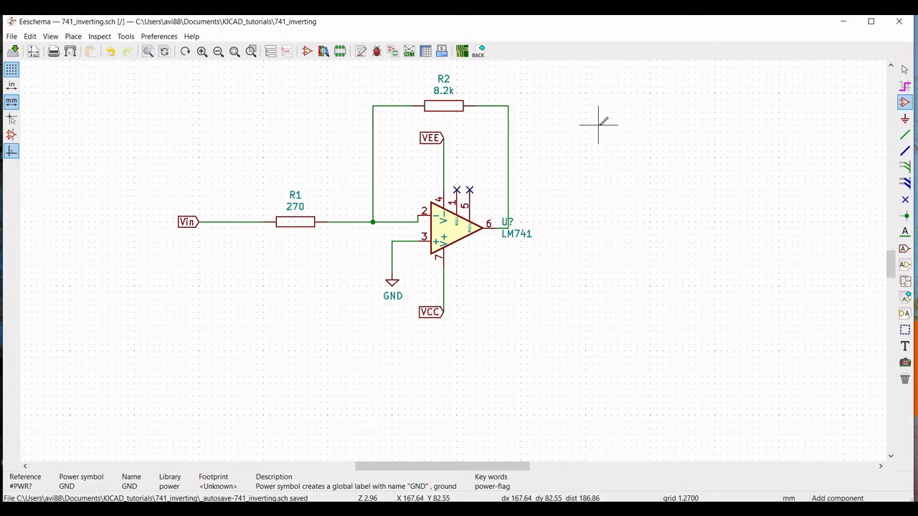
# Place two pspice VSOURCE voltage sources side by side right of R2
pyautogui.click(600, 124)
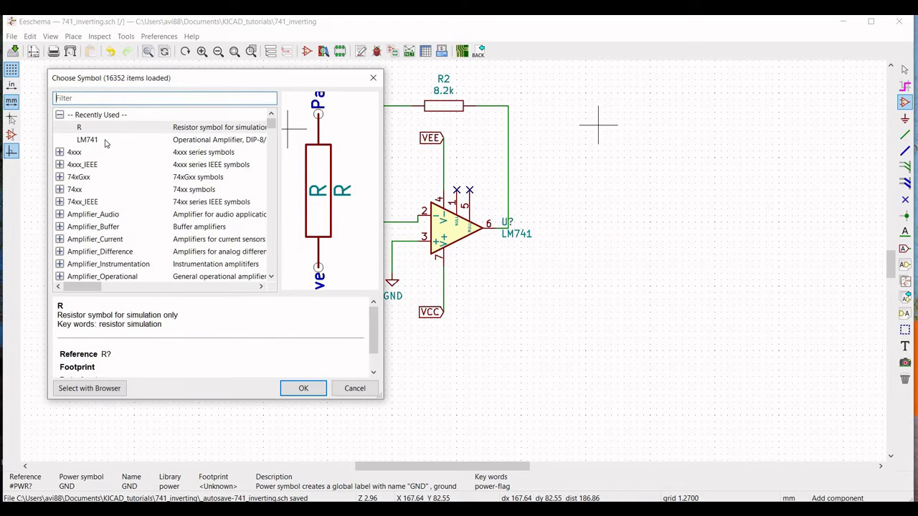
pyautogui.write('pspice')
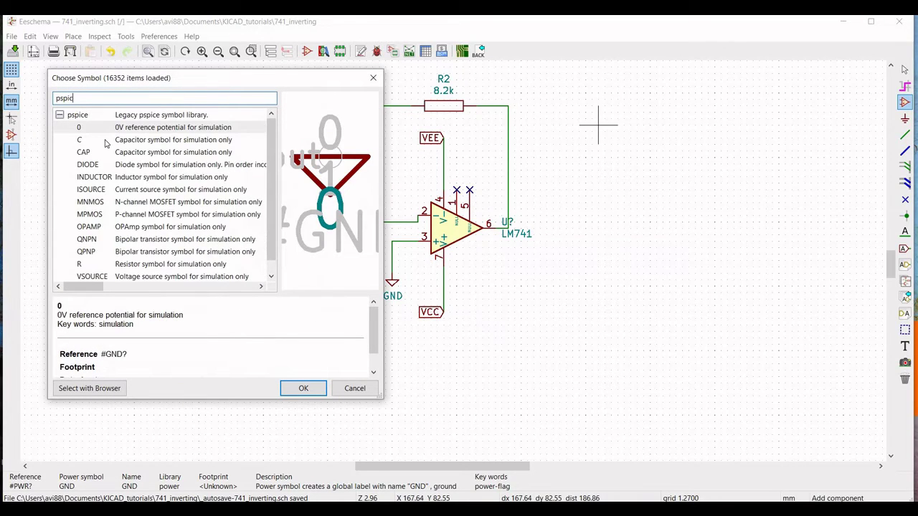
pyautogui.click(155, 279)
pyautogui.click(302, 388)
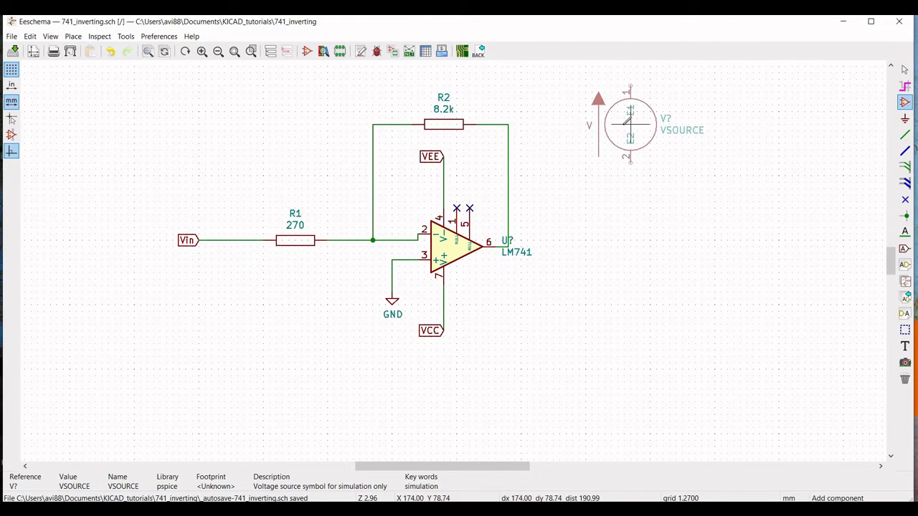
pyautogui.click(617, 130)
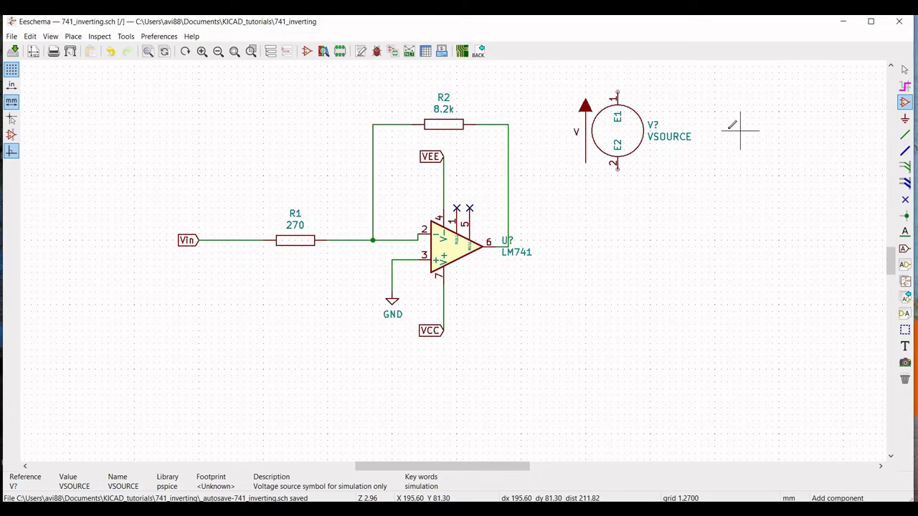
pyautogui.click(728, 126)
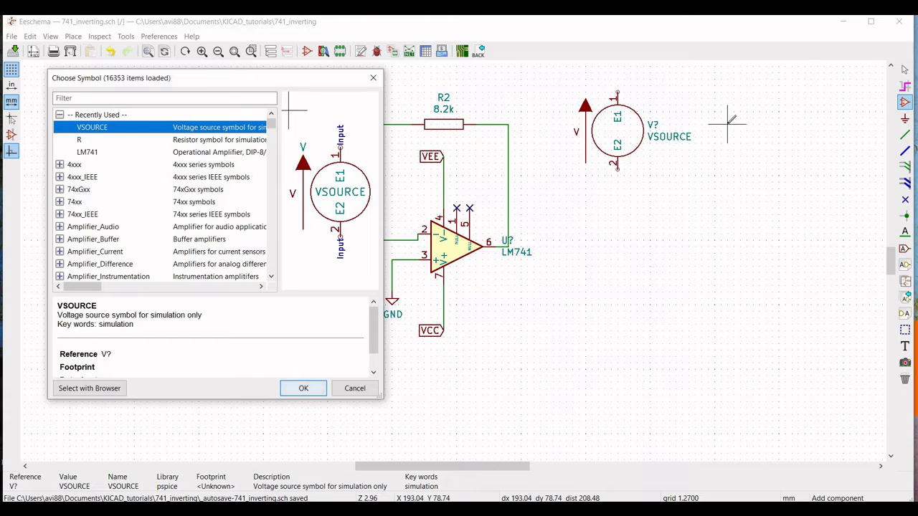
pyautogui.click(304, 389)
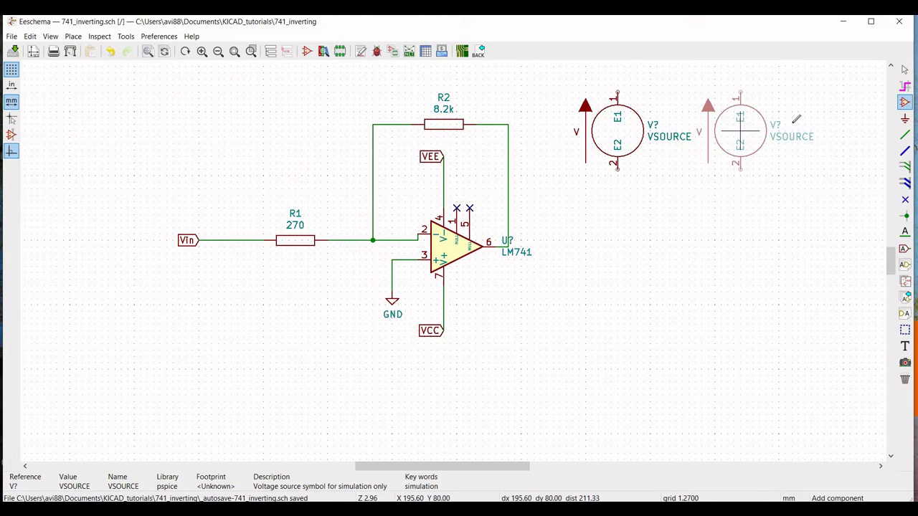
pyautogui.click(740, 131)
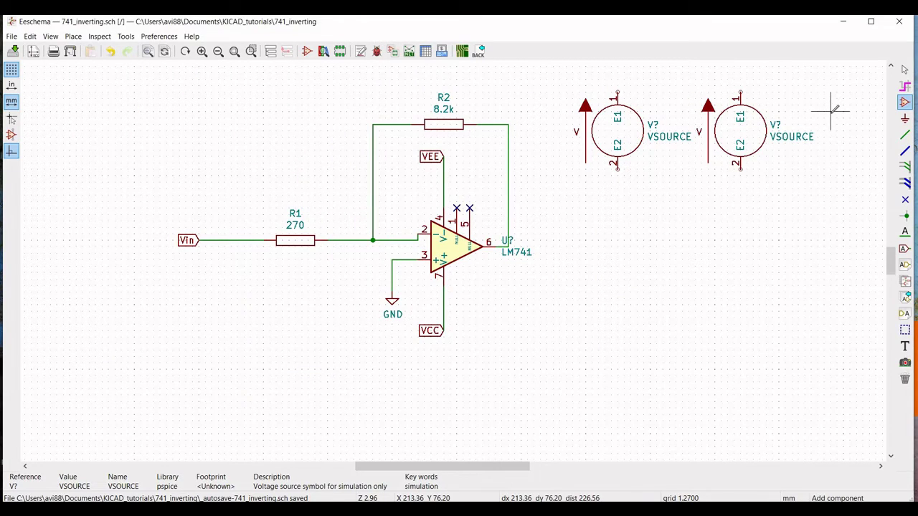
# Place a third VSOURCE beside the other two
pyautogui.scroll(-1, 830, 111)
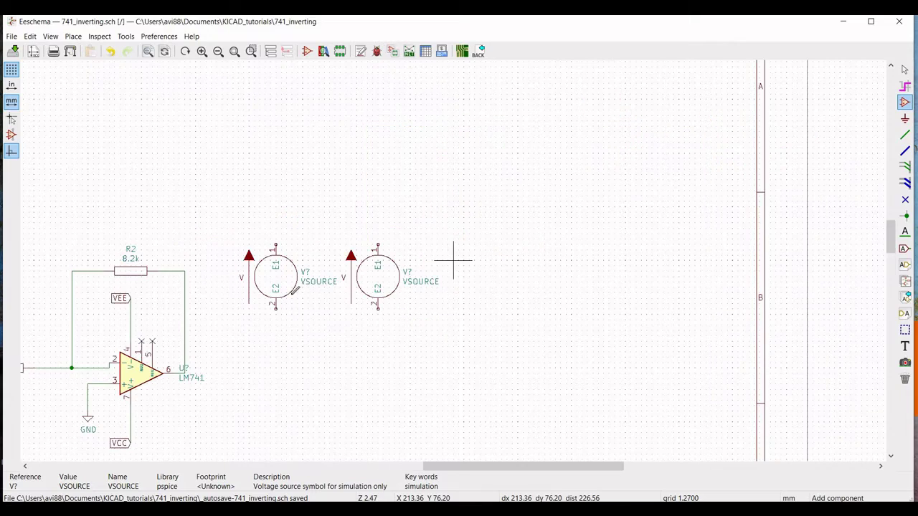
pyautogui.keyDown('ctrl'); pyautogui.hscroll(-3, 483, 447); pyautogui.keyUp('ctrl')
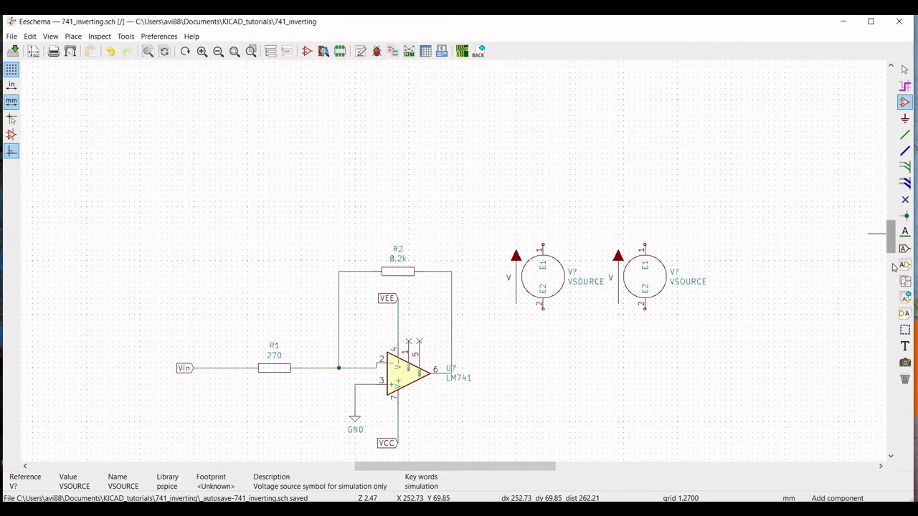
pyautogui.keyDown('shift'); pyautogui.scroll(-2, 894, 267); pyautogui.keyUp('shift')
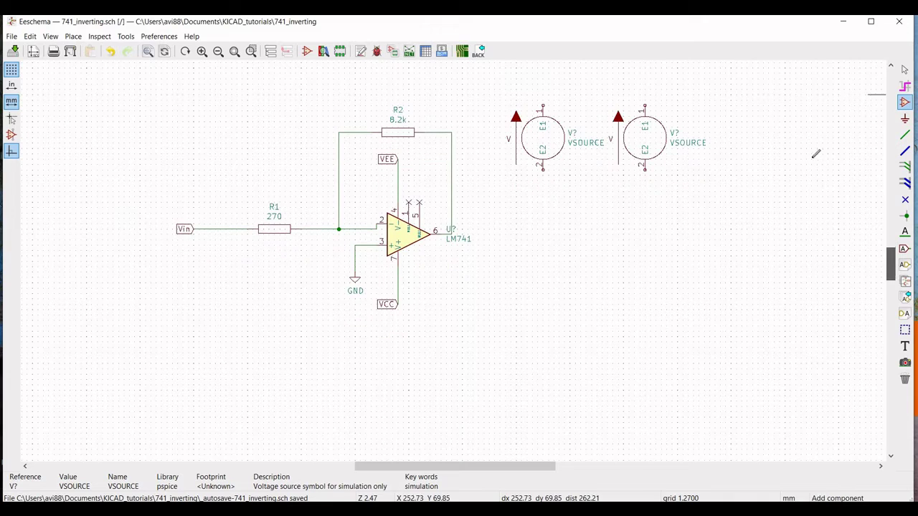
pyautogui.click(774, 134)
pyautogui.click(304, 388)
pyautogui.click(769, 134)
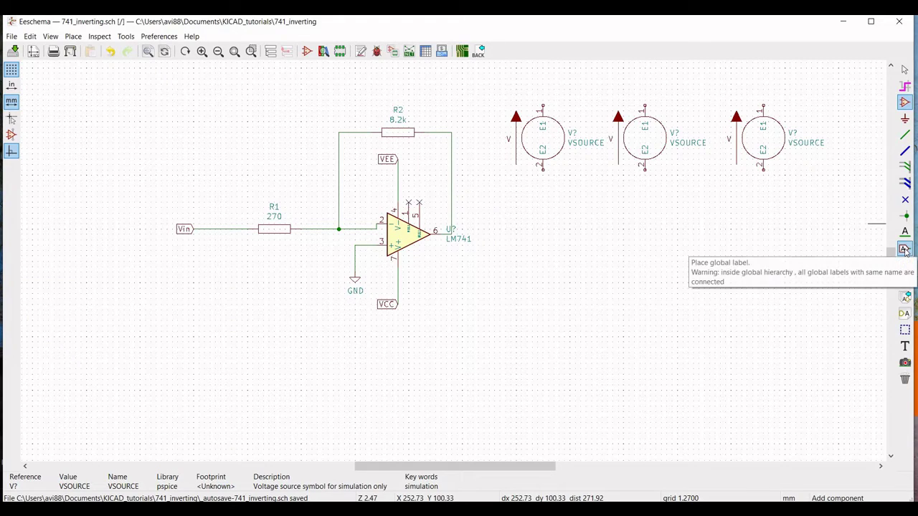
# Label the first source VCC and the middle source VEE with global labels
pyautogui.click(543, 84)
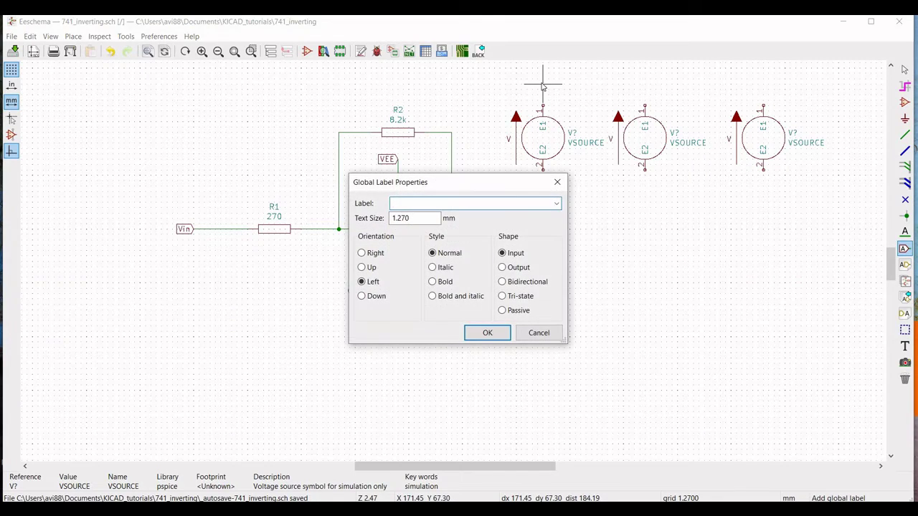
pyautogui.write('VCC')
pyautogui.click(487, 334)
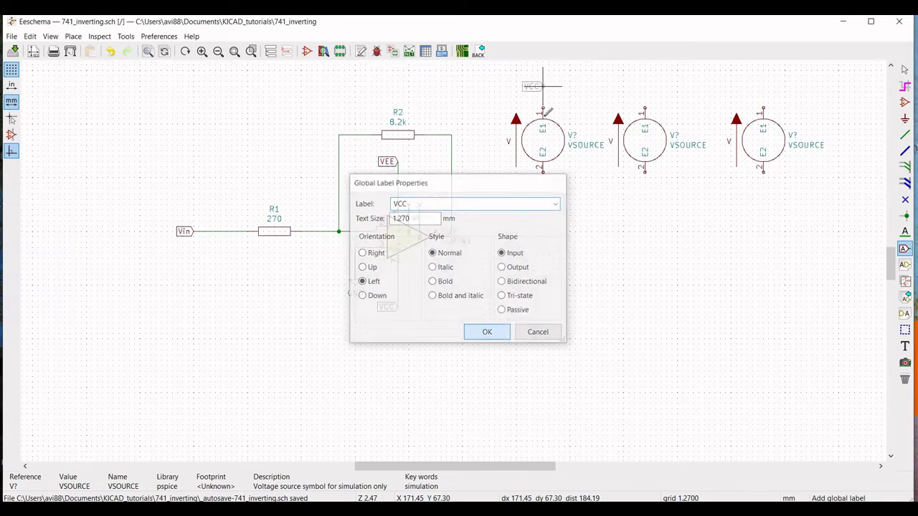
pyautogui.click(538, 149)
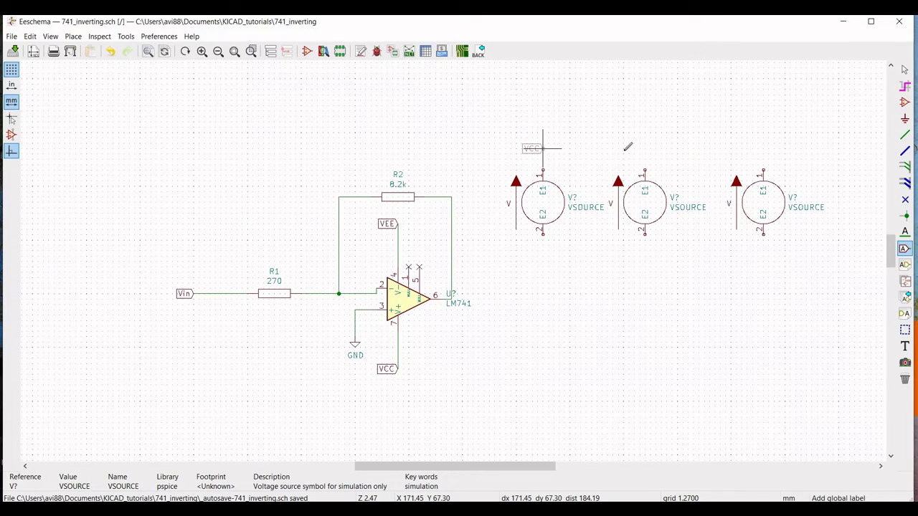
pyautogui.click(646, 149)
pyautogui.write('VEE')
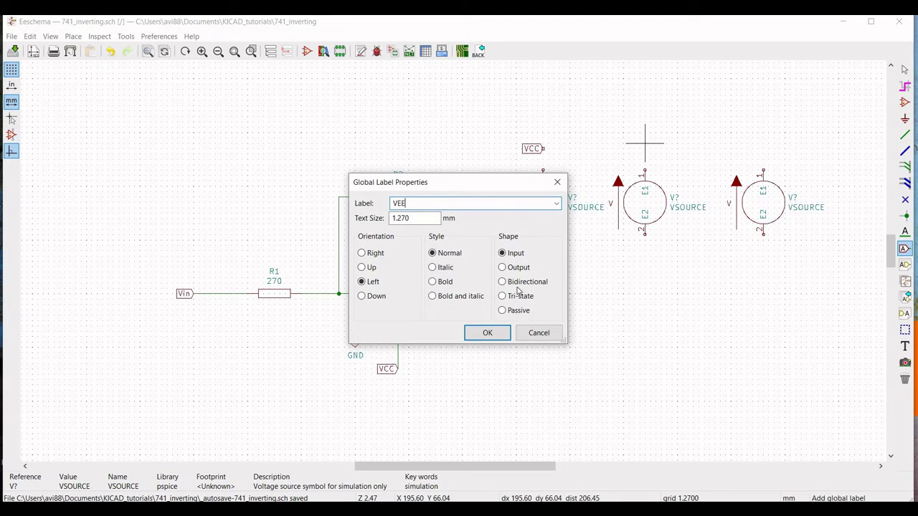
pyautogui.click(488, 334)
pyautogui.click(644, 144)
# Add a Vin global label above the third source
pyautogui.click(650, 150)
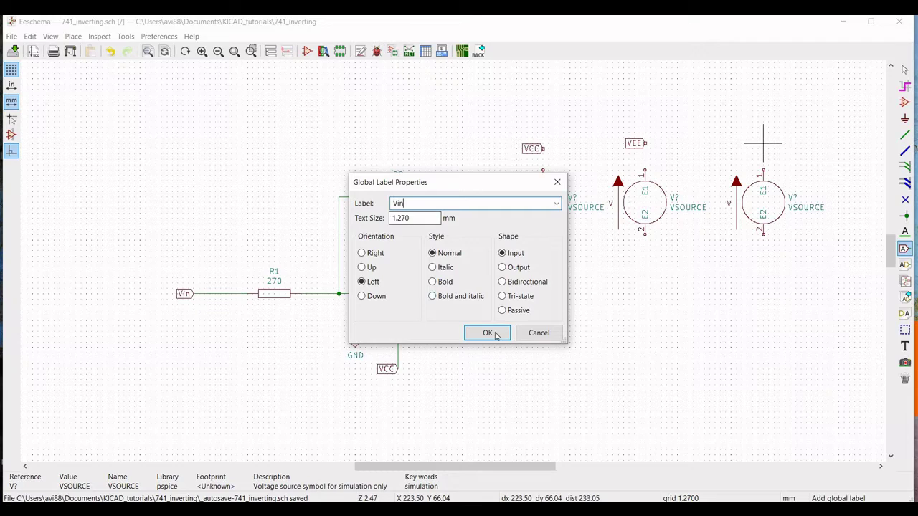
pyautogui.press('Return')
pyautogui.click(764, 143)
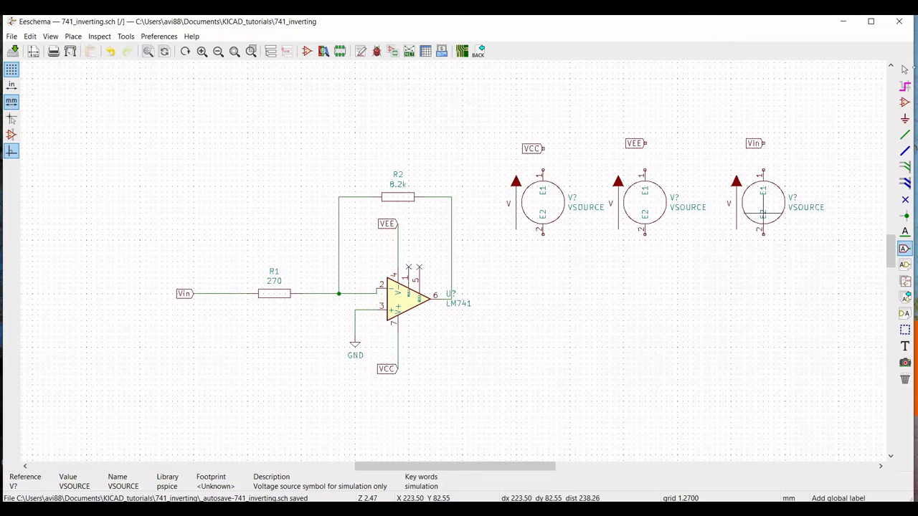
pyautogui.click(905, 118)
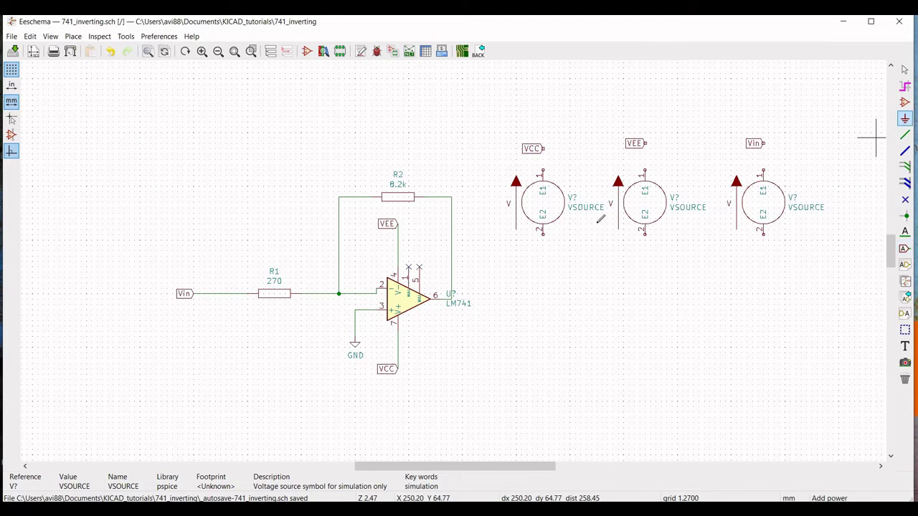
# Place a GND power symbol under each of the three VSOURCE symbols
pyautogui.click(545, 274)
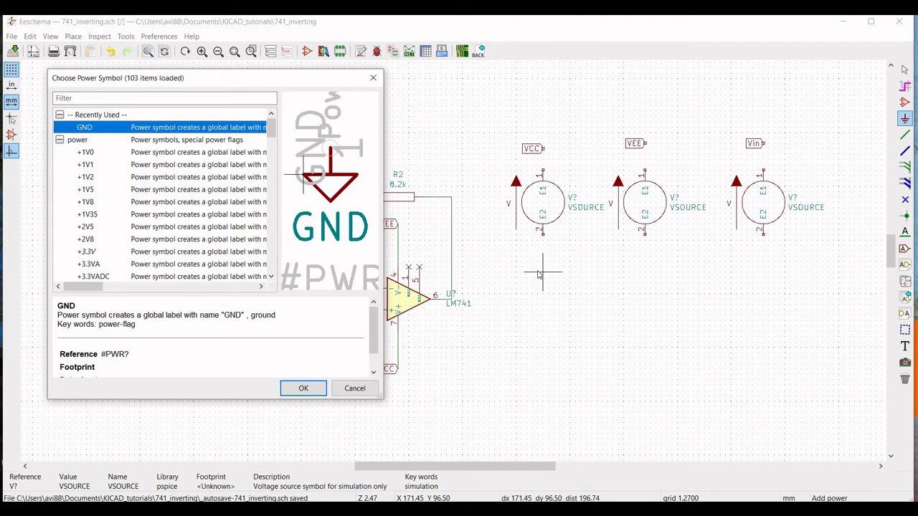
pyautogui.click(310, 390)
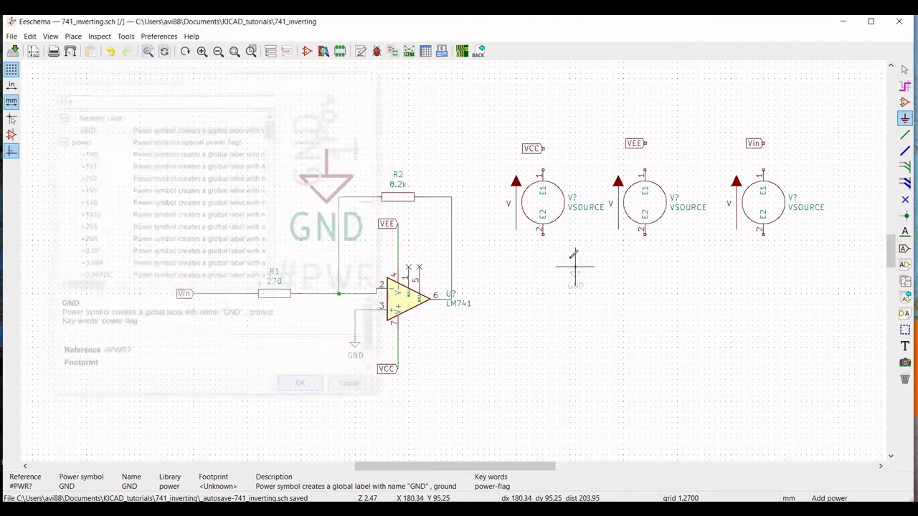
pyautogui.click(543, 264)
pyautogui.click(623, 267)
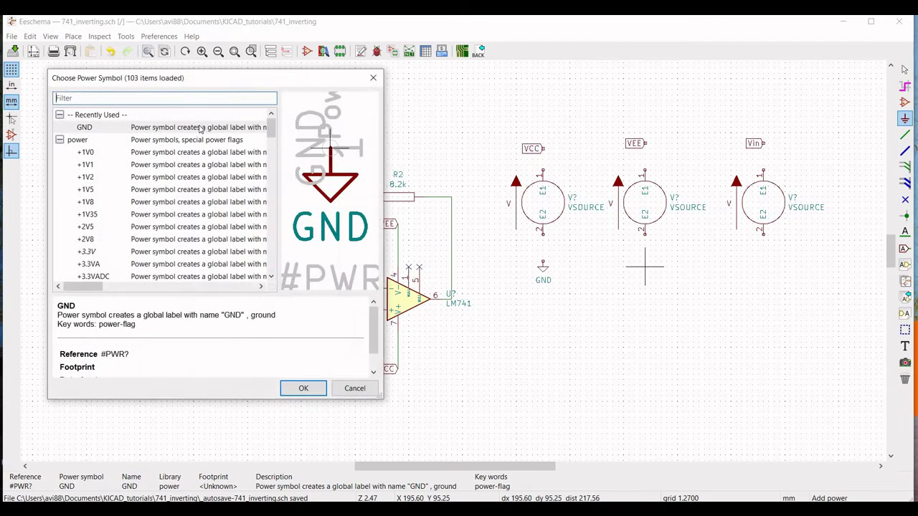
pyautogui.press('Return')
pyautogui.click(648, 265)
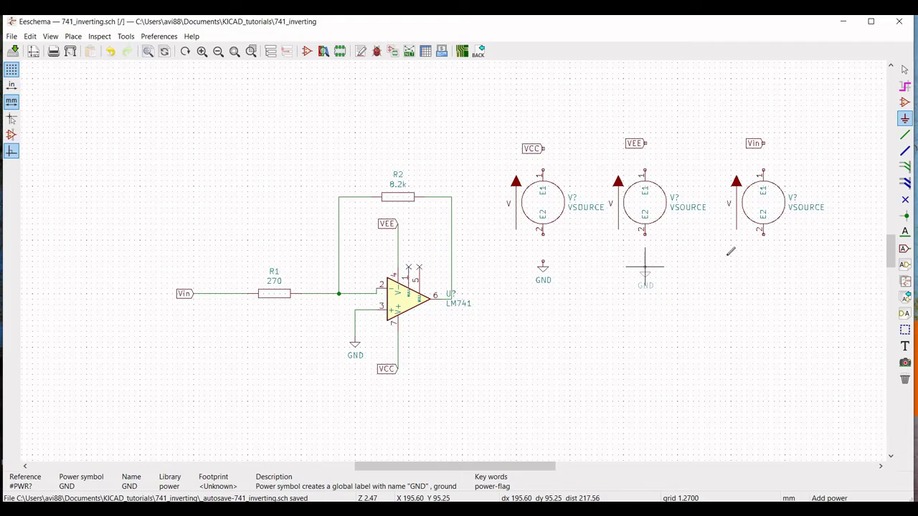
pyautogui.click(763, 266)
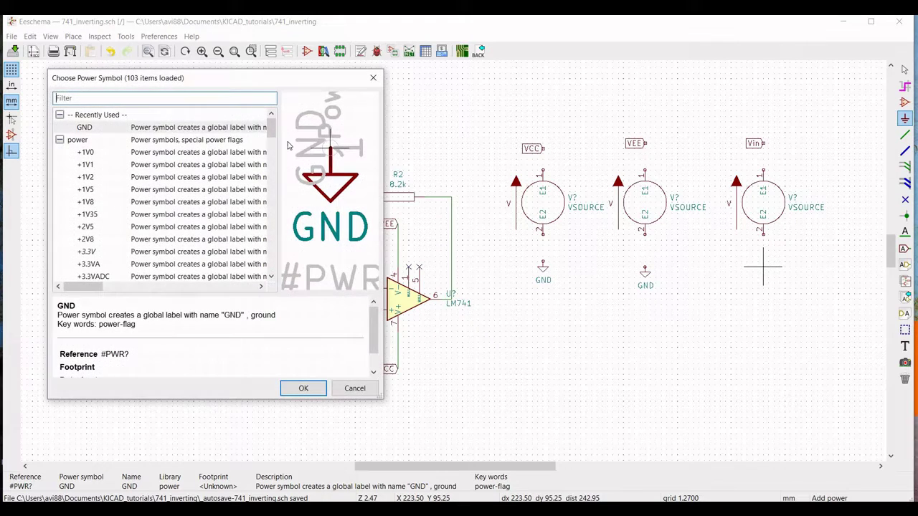
pyautogui.click(304, 389)
pyautogui.click(763, 262)
pyautogui.click(905, 135)
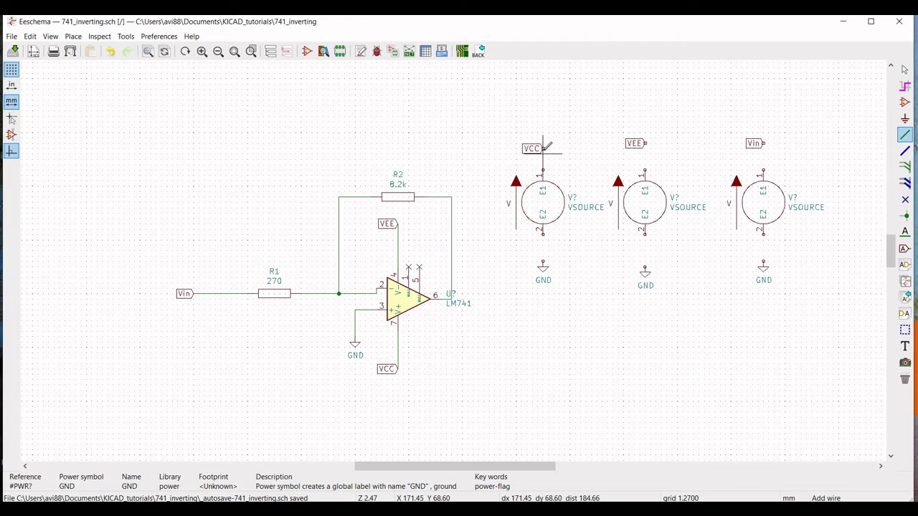
# Wire the VCC and VEE labels to the sources' top pins and the source bottom pins to GND
pyautogui.click(543, 172)
pyautogui.click(542, 233)
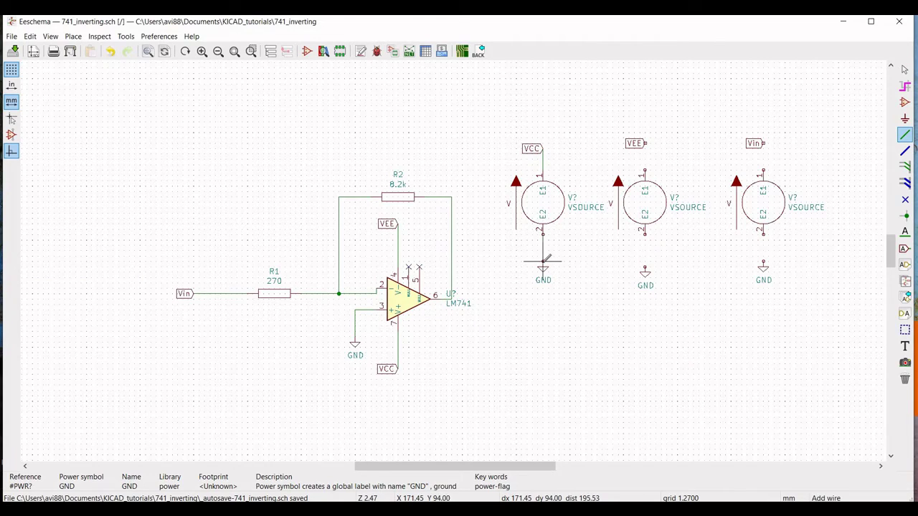
pyautogui.click(644, 143)
pyautogui.click(645, 170)
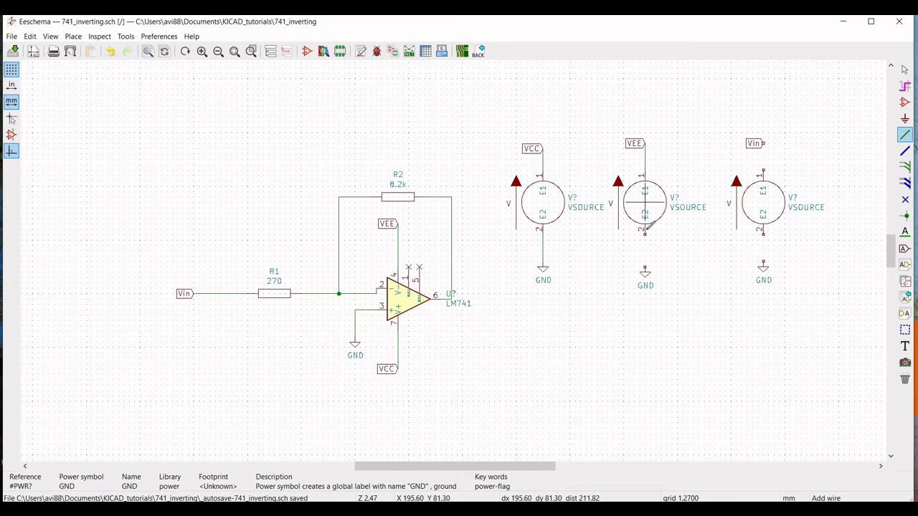
pyautogui.click(646, 233)
pyautogui.click(645, 268)
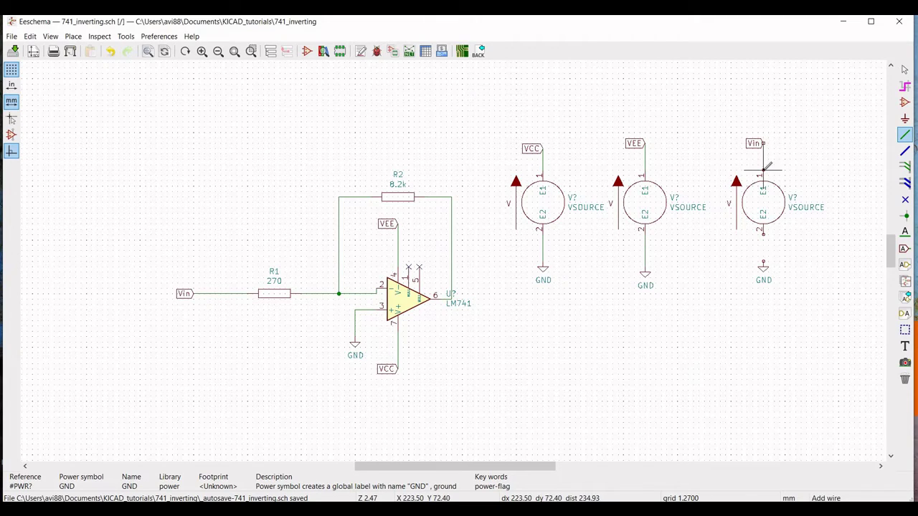
pyautogui.click(763, 232)
pyautogui.doubleClick(763, 264)
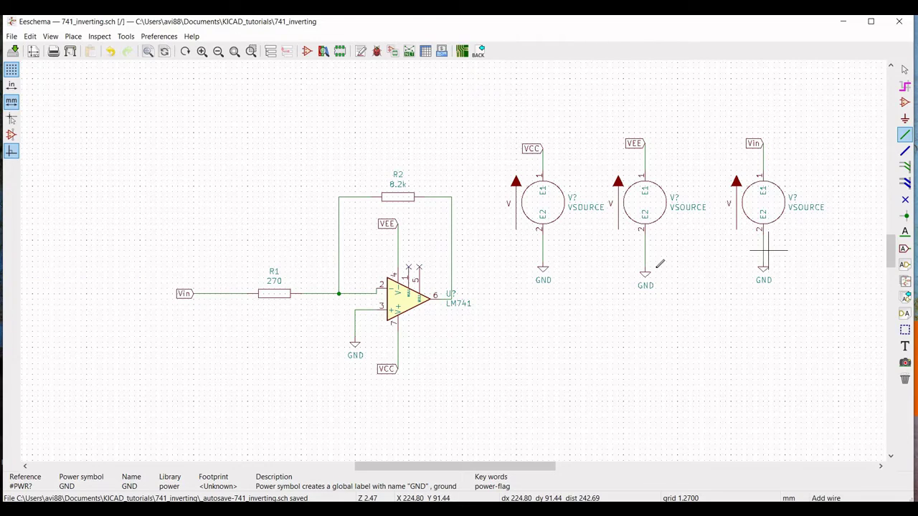
# Open the properties of the first voltage source
pyautogui.press('Escape')
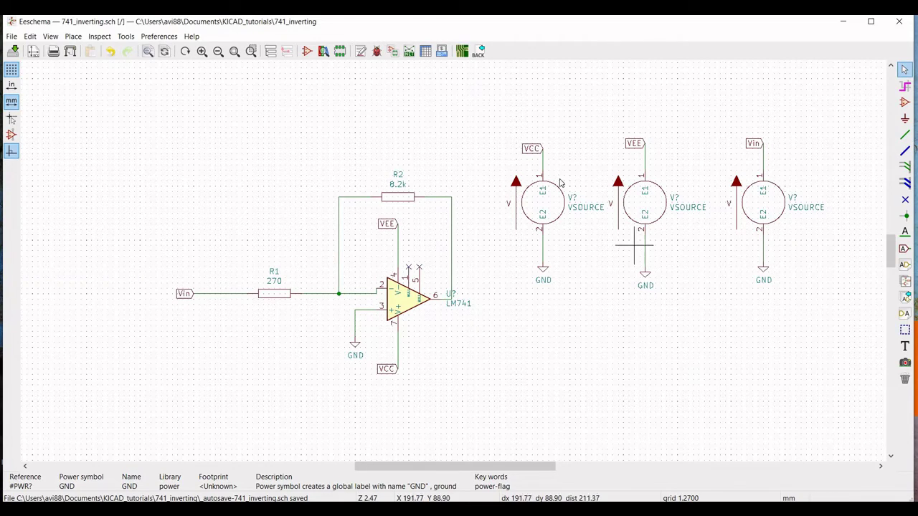
pyautogui.rightClick(545, 206)
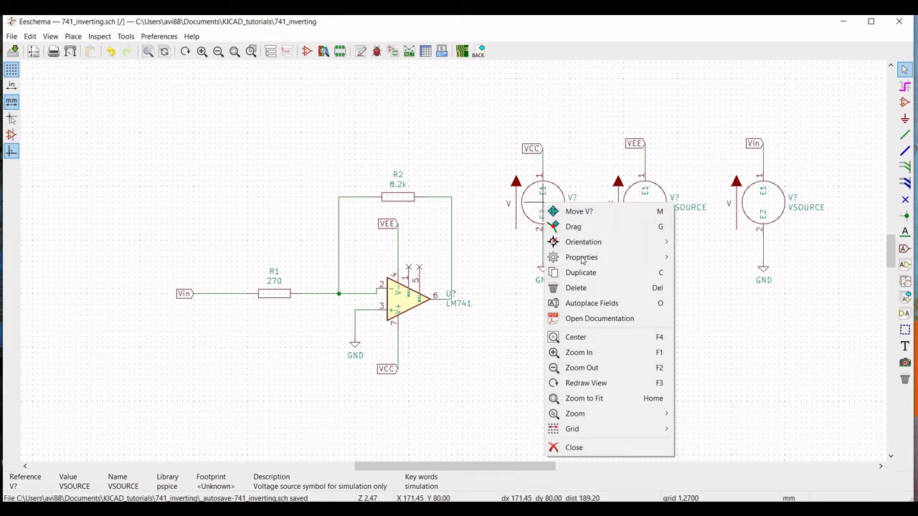
pyautogui.moveTo(631, 256)
pyautogui.click(720, 257)
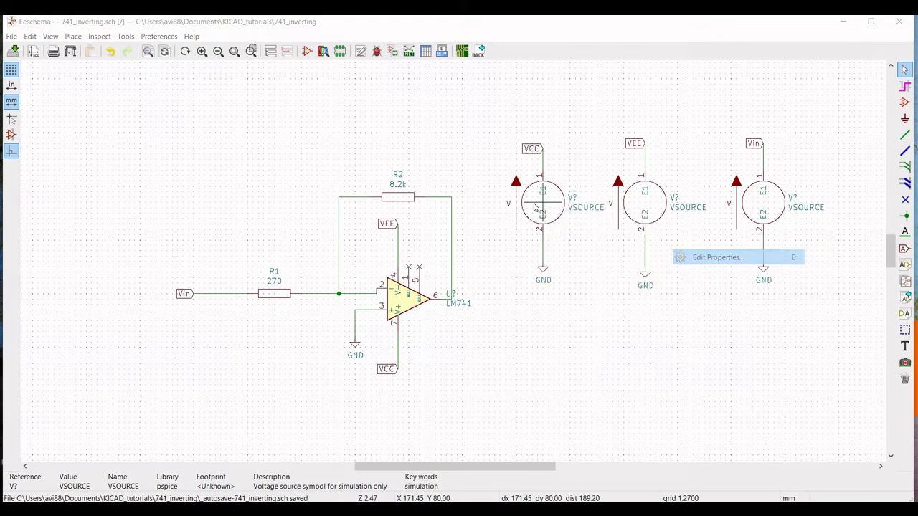
# Name the first source VCC with value 5
pyautogui.write('VCC')
pyautogui.click(345, 195)
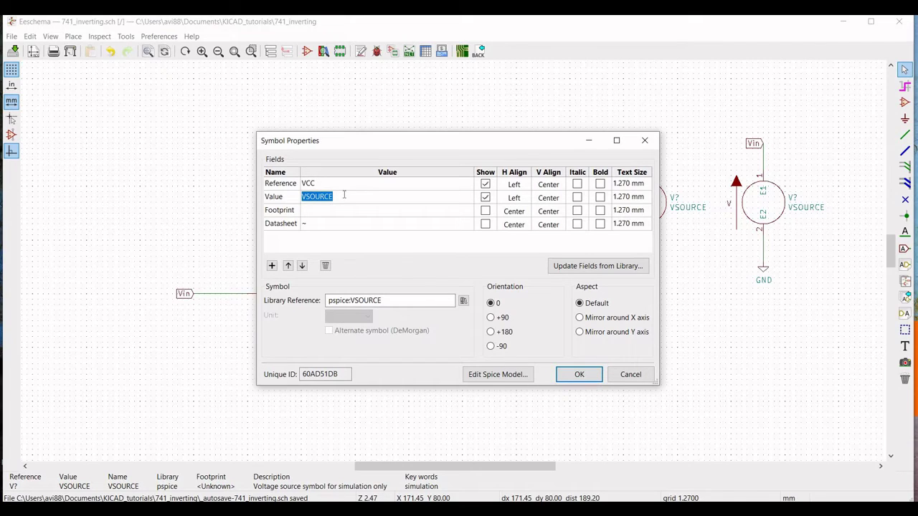
pyautogui.write('5')
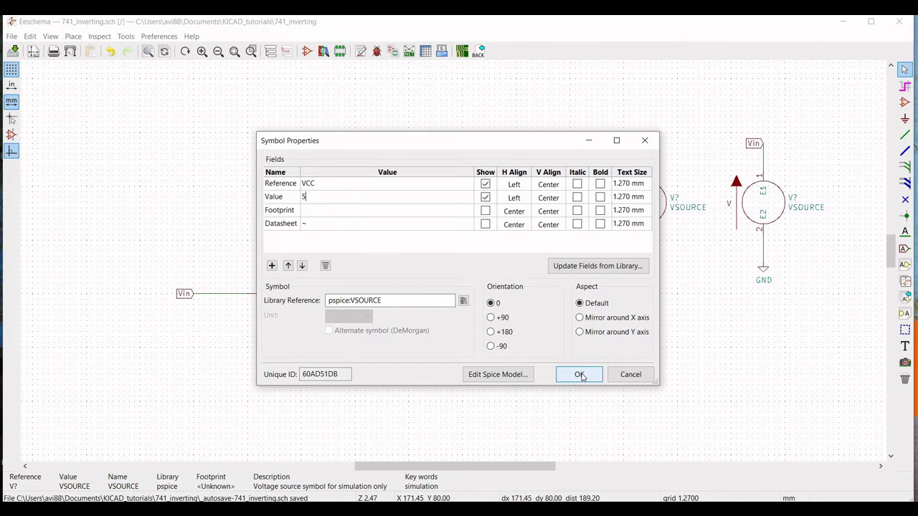
pyautogui.press('Return')
# Set the middle source's reference to VEE and its value to -5
pyautogui.rightClick(646, 201)
pyautogui.moveTo(765, 251)
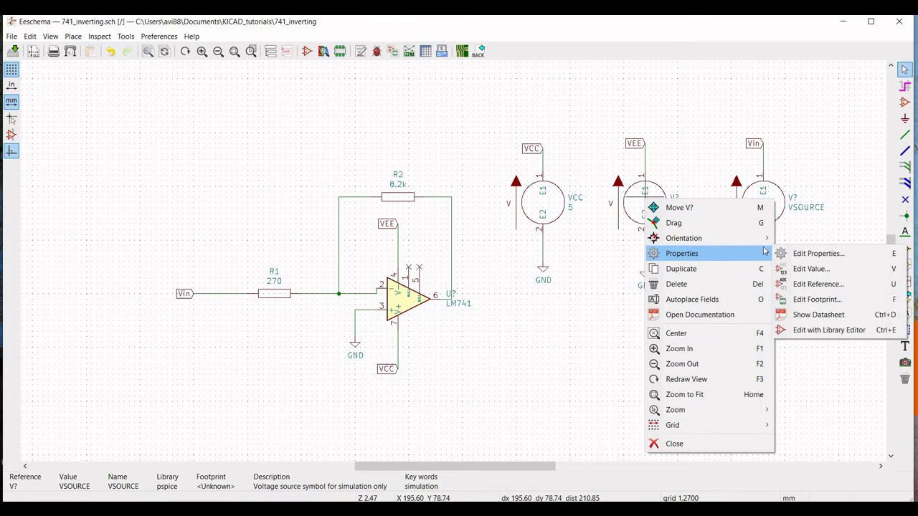
pyautogui.click(811, 254)
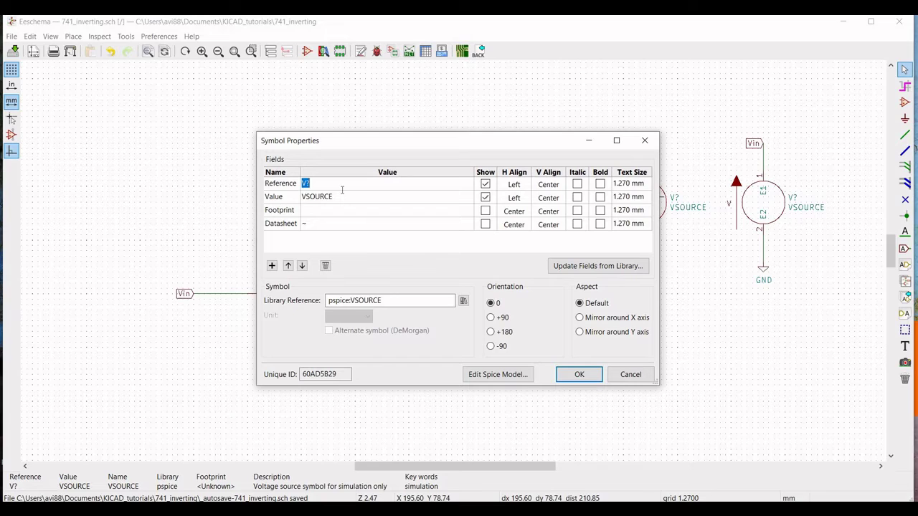
pyautogui.write('VEE')
pyautogui.click(332, 200)
pyautogui.write('-5')
pyautogui.click(579, 374)
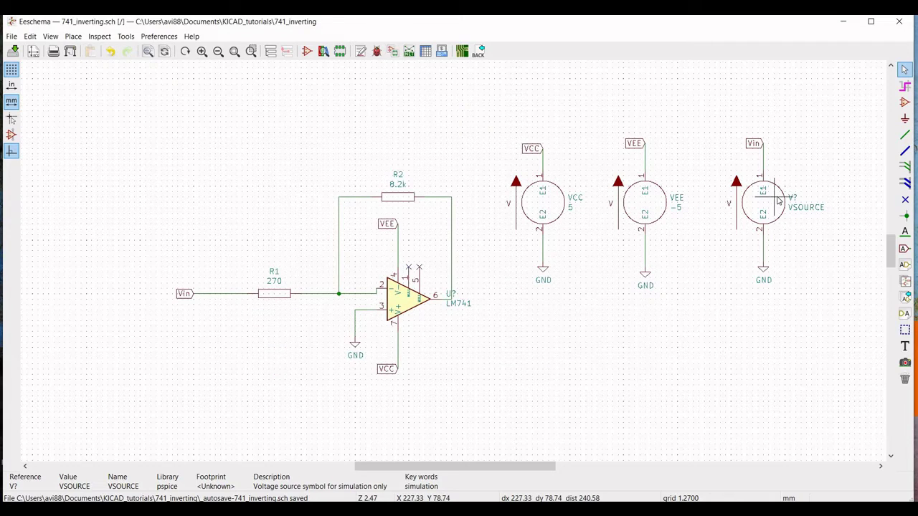
# Name the third source Vin with value 0
pyautogui.rightClick(779, 201)
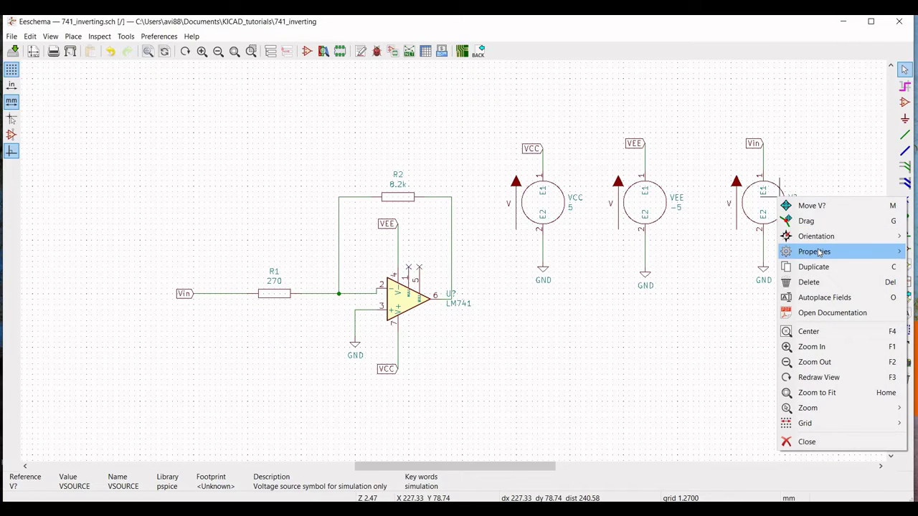
pyautogui.moveTo(818, 252)
pyautogui.click(710, 251)
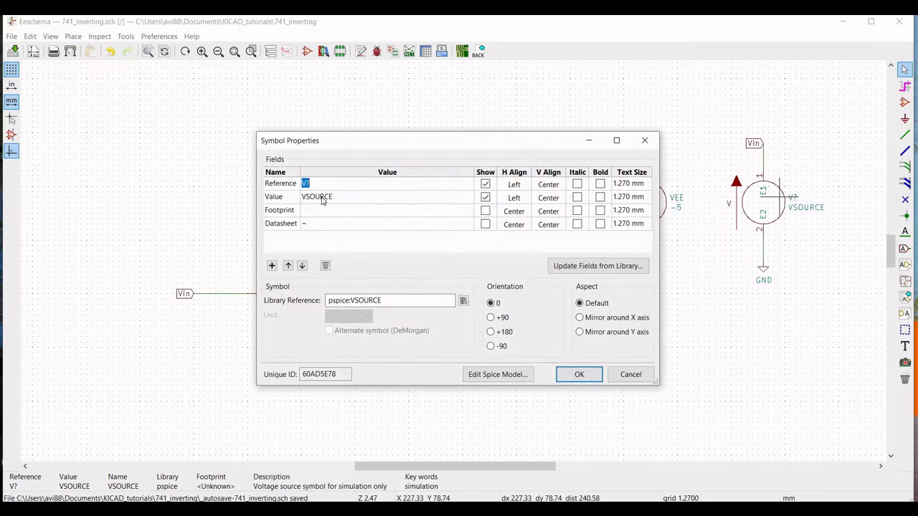
pyautogui.write('Vin')
pyautogui.click(332, 201)
pyautogui.write('0')
# Give Vin a sinusoidal SPICE model with offset 0, amplitude 1 and frequency 1k
pyautogui.click(499, 373)
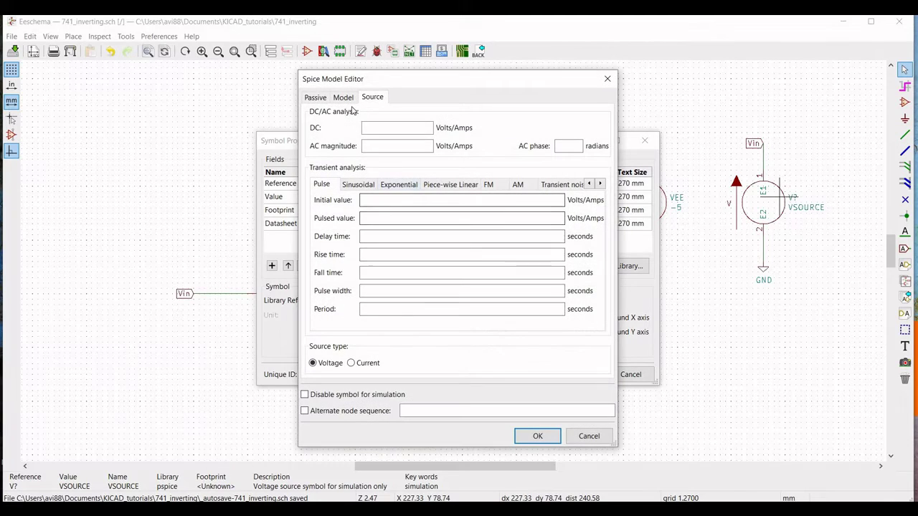
pyautogui.click(358, 185)
pyautogui.click(387, 201)
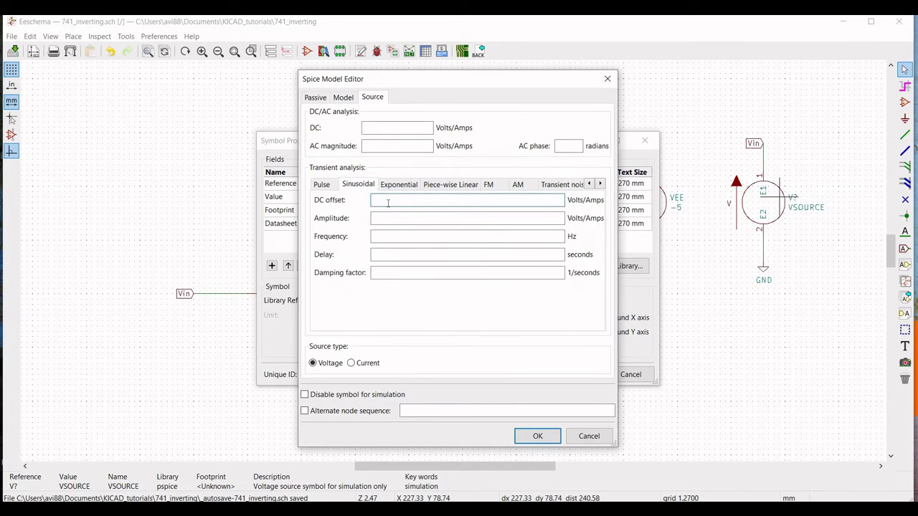
pyautogui.click(381, 221)
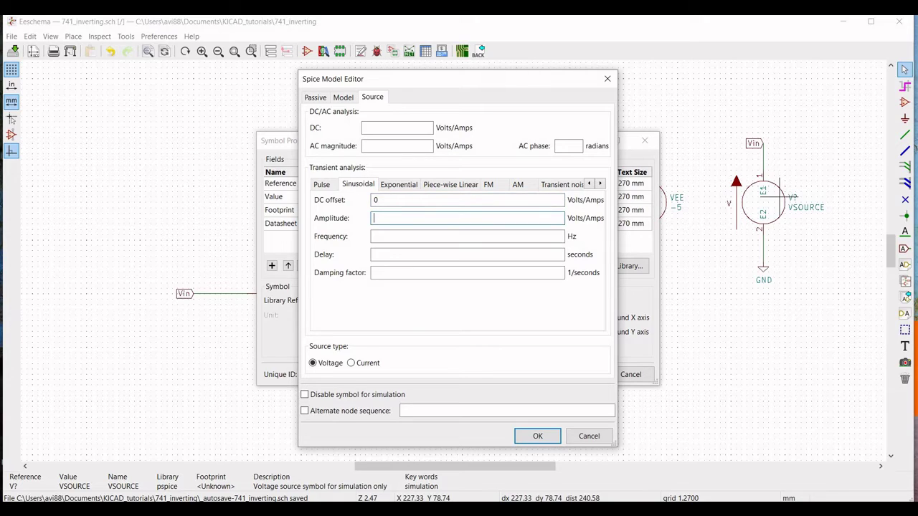
pyautogui.click(385, 237)
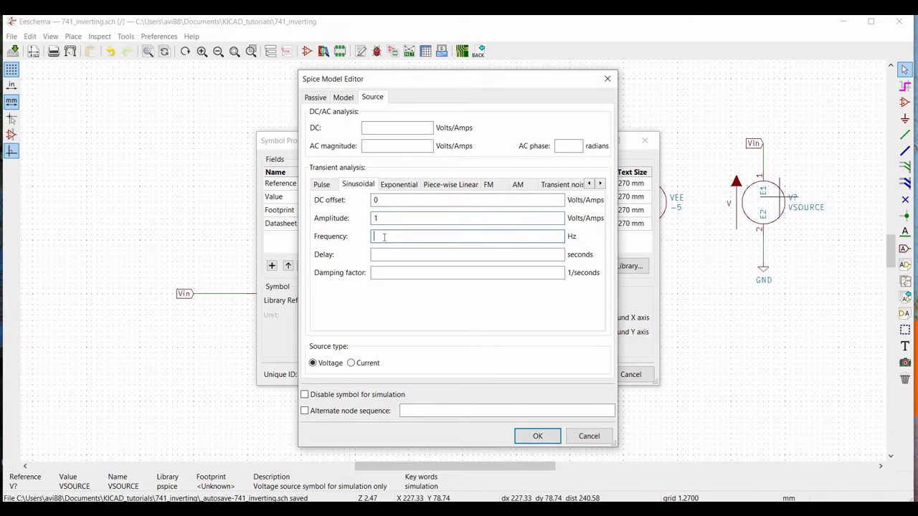
pyautogui.write('1k')
pyautogui.click(536, 437)
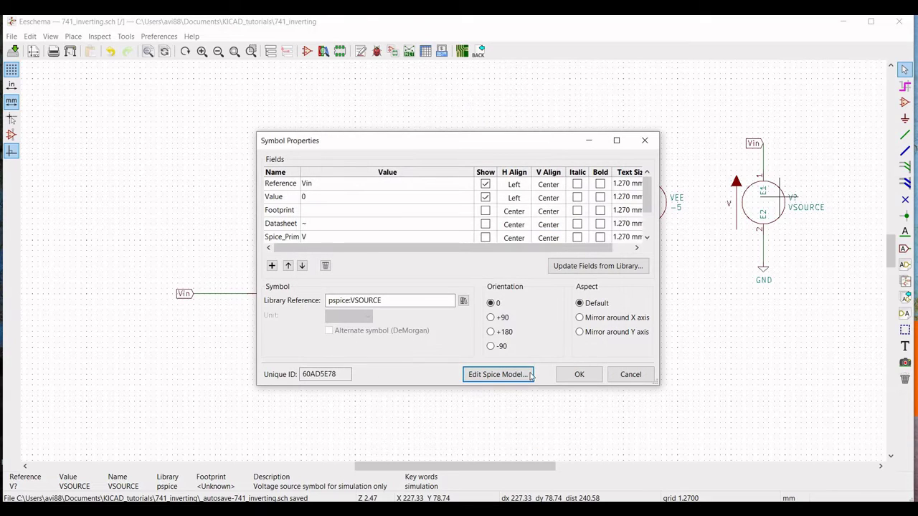
pyautogui.click(578, 374)
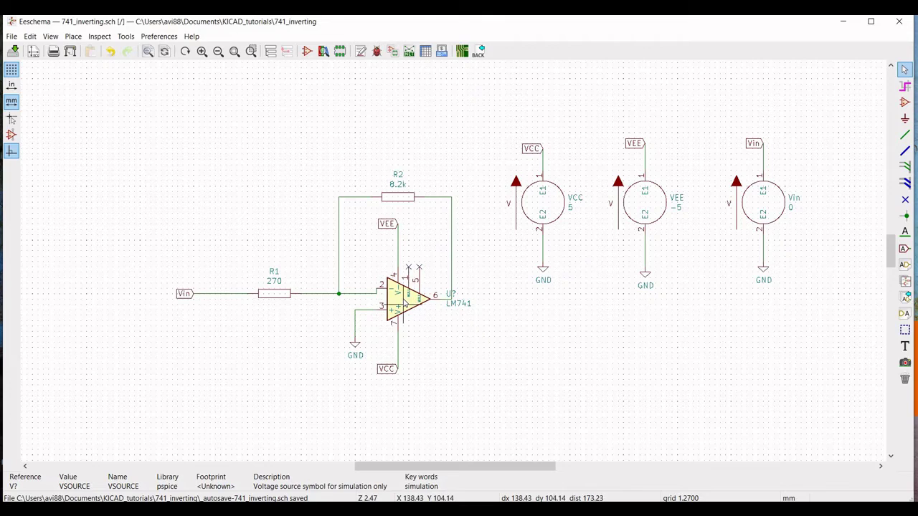
# Set the op-amp reference to U and load LM741.lib from the Models folder as its SPICE library
pyautogui.rightClick(406, 304)
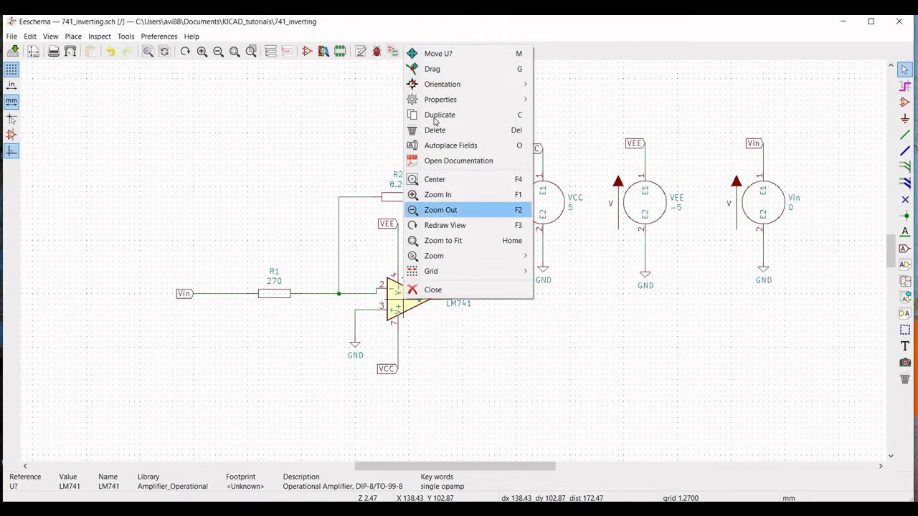
pyautogui.moveTo(440, 100)
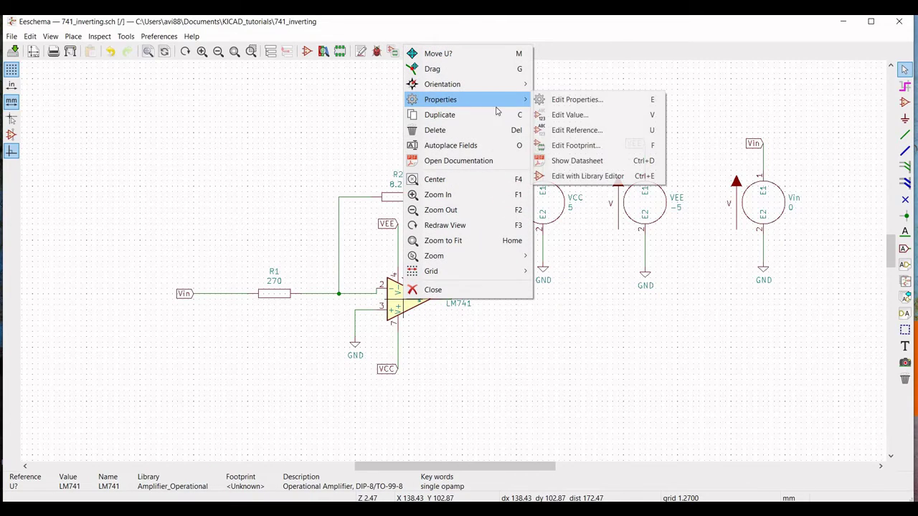
pyautogui.click(577, 99)
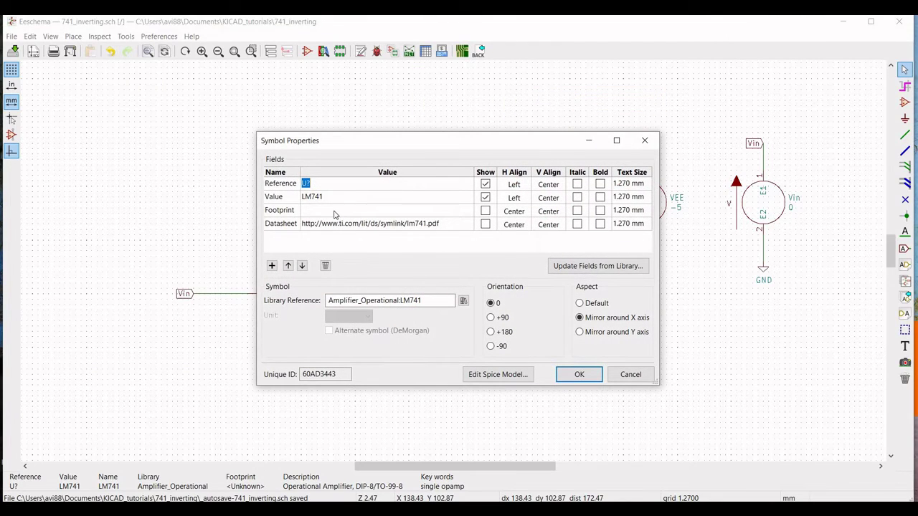
pyautogui.write('U')
pyautogui.click(497, 374)
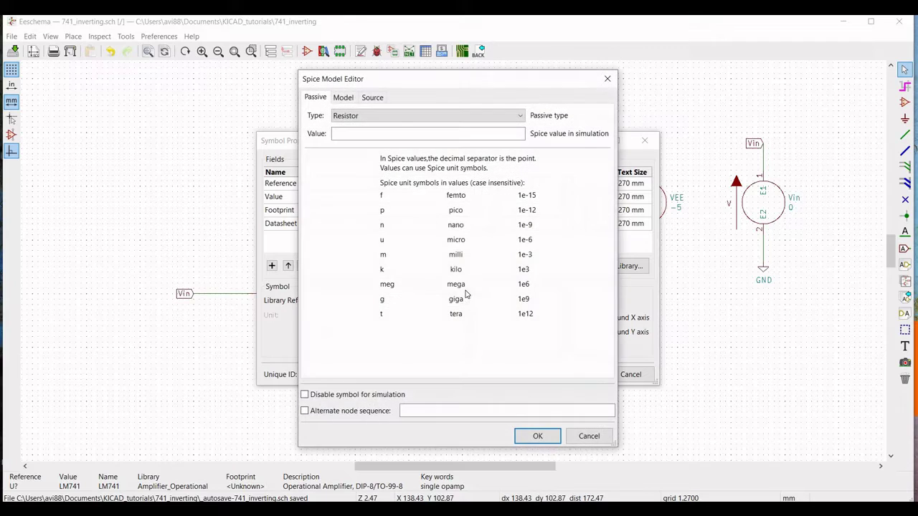
pyautogui.click(344, 98)
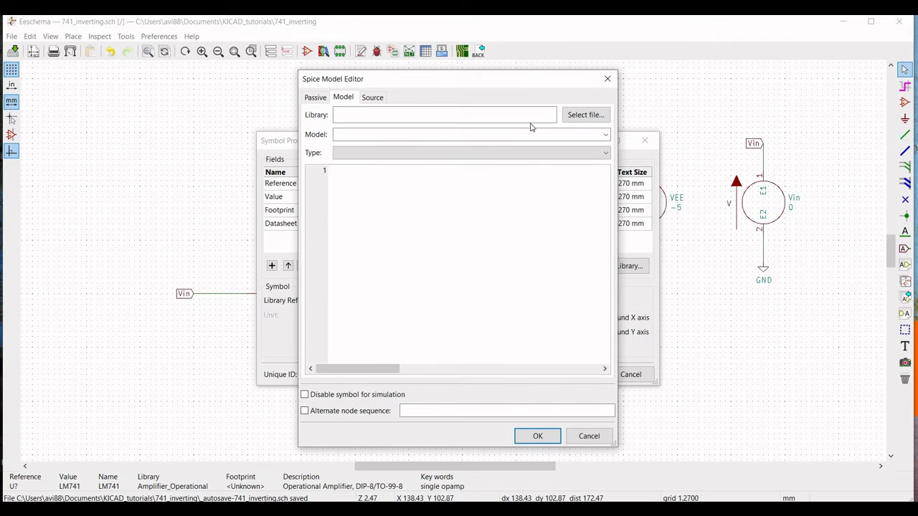
pyautogui.click(577, 115)
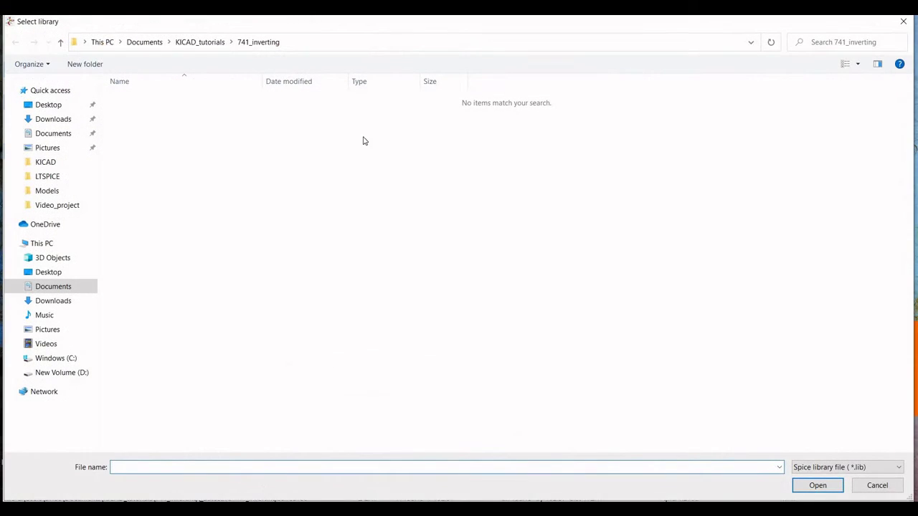
pyautogui.click(49, 192)
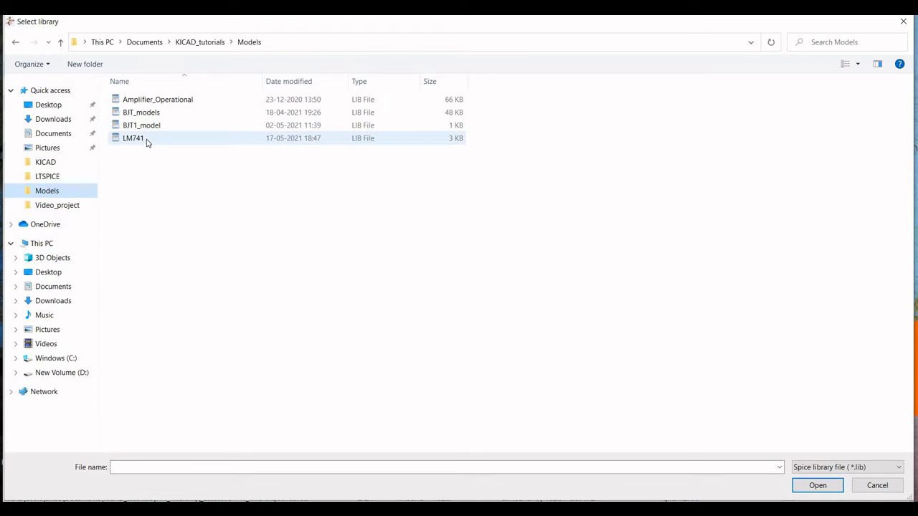
pyautogui.click(146, 140)
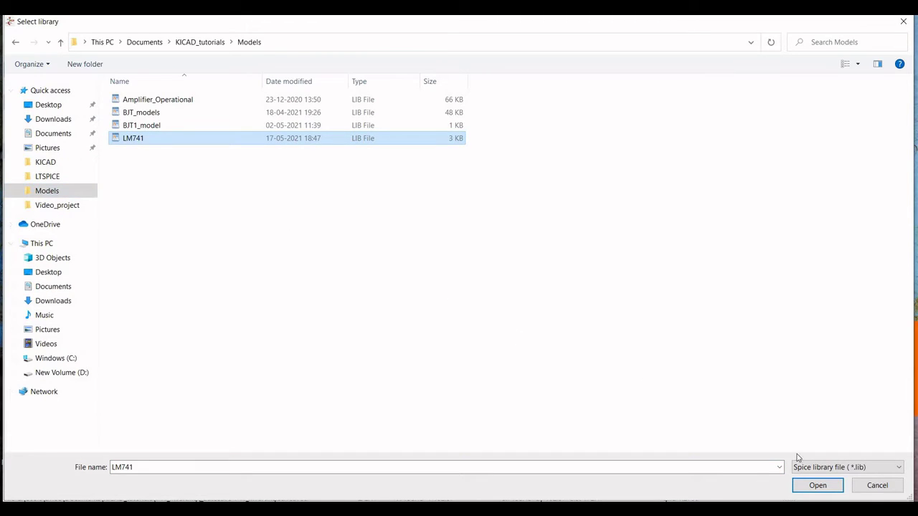
pyautogui.click(816, 487)
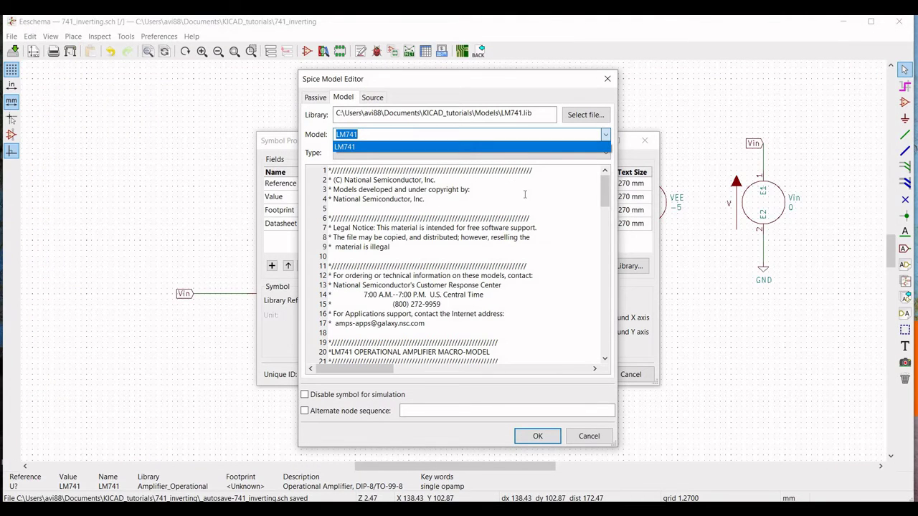
# Use the LM741 model as a Subcircuit with alternate node sequence 3 2 7 4 6
pyautogui.click(410, 147)
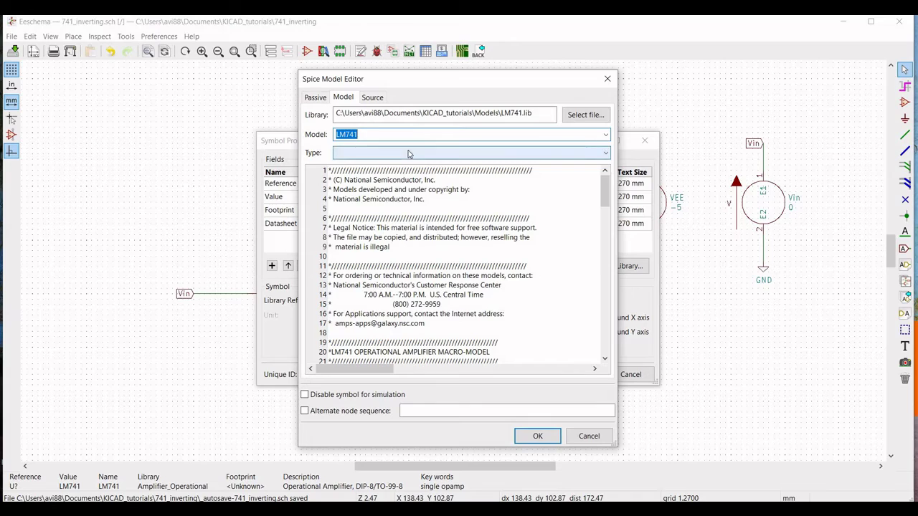
pyautogui.click(409, 153)
pyautogui.click(365, 205)
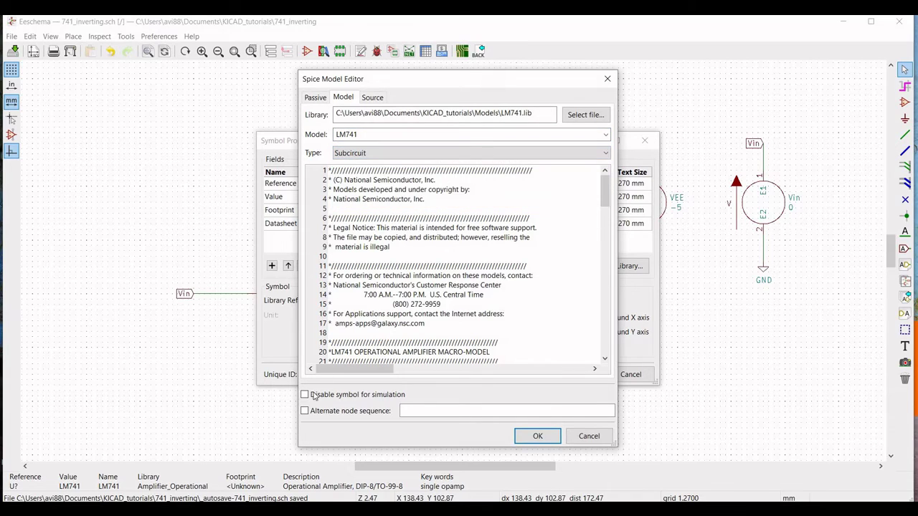
pyautogui.click(421, 411)
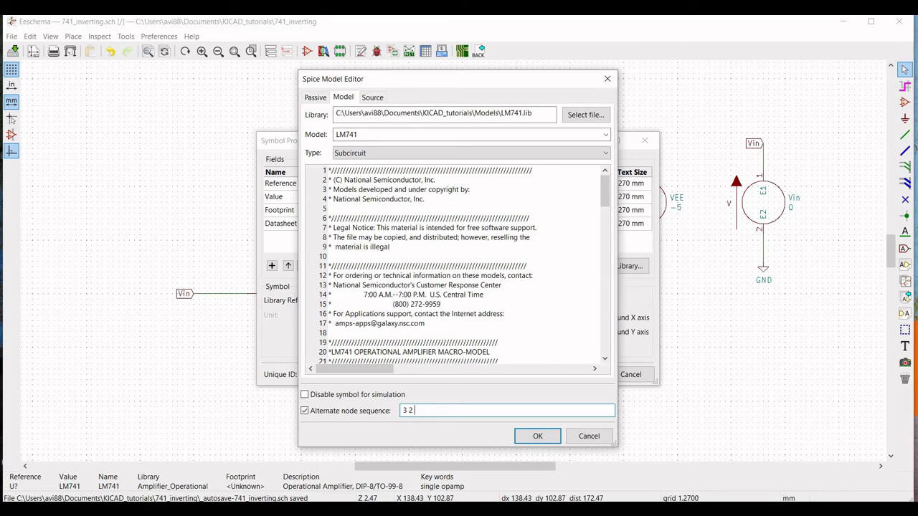
pyautogui.write('3 2 7 4 6')
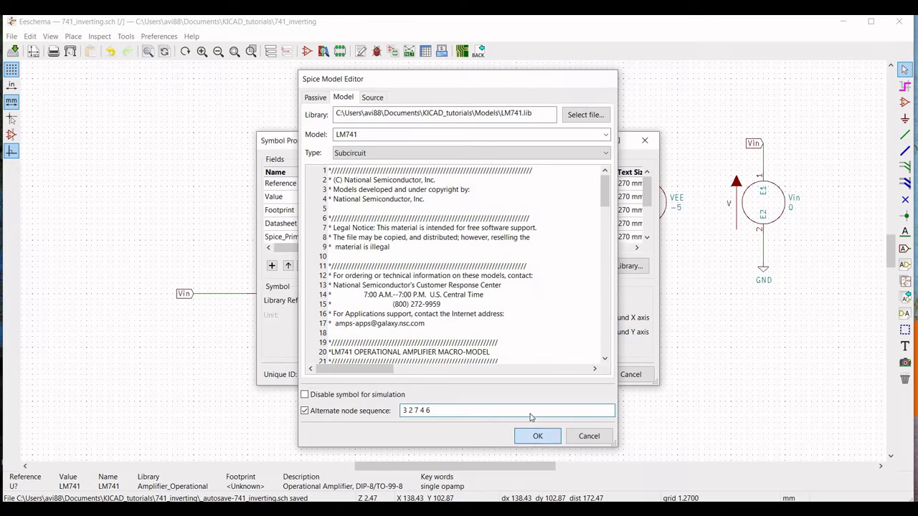
pyautogui.click(535, 440)
pyautogui.click(578, 375)
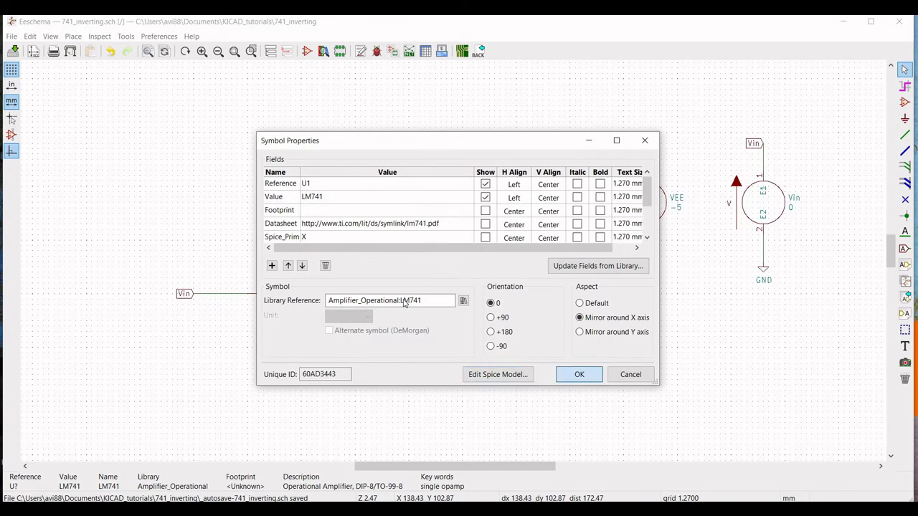
# Place the text directive '.tran 4m 8m' near the top left of the sheet
pyautogui.click(73, 36)
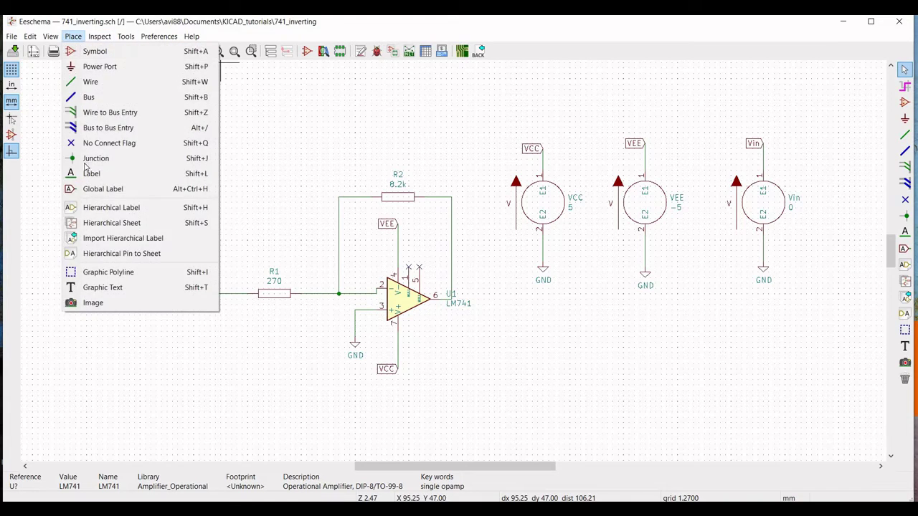
pyautogui.click(108, 287)
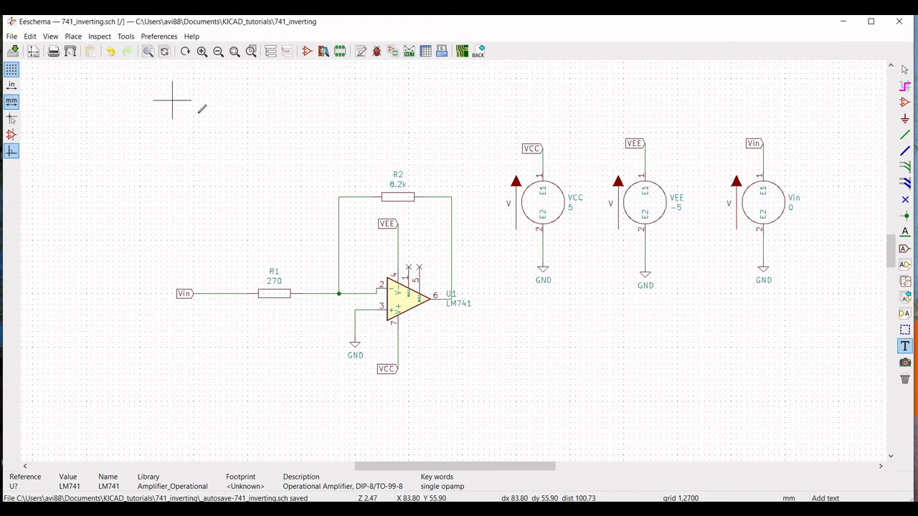
pyautogui.click(199, 112)
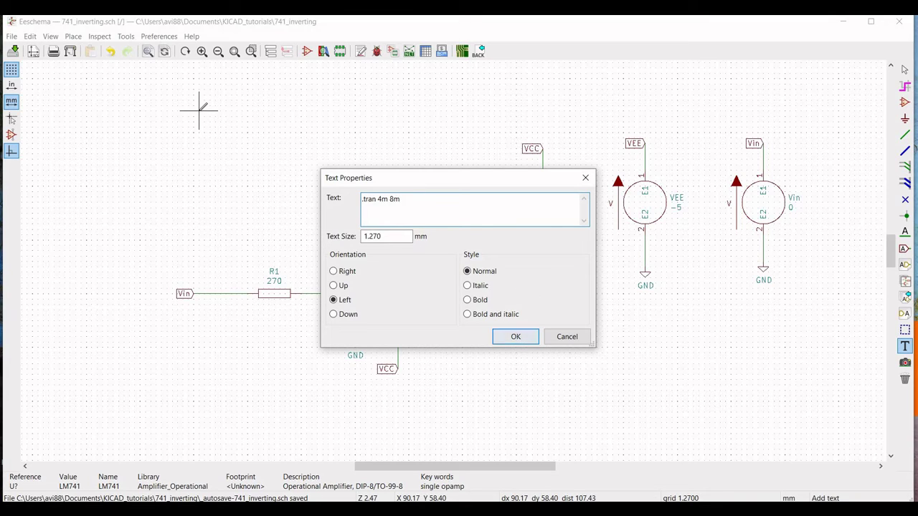
pyautogui.click(515, 336)
pyautogui.click(193, 115)
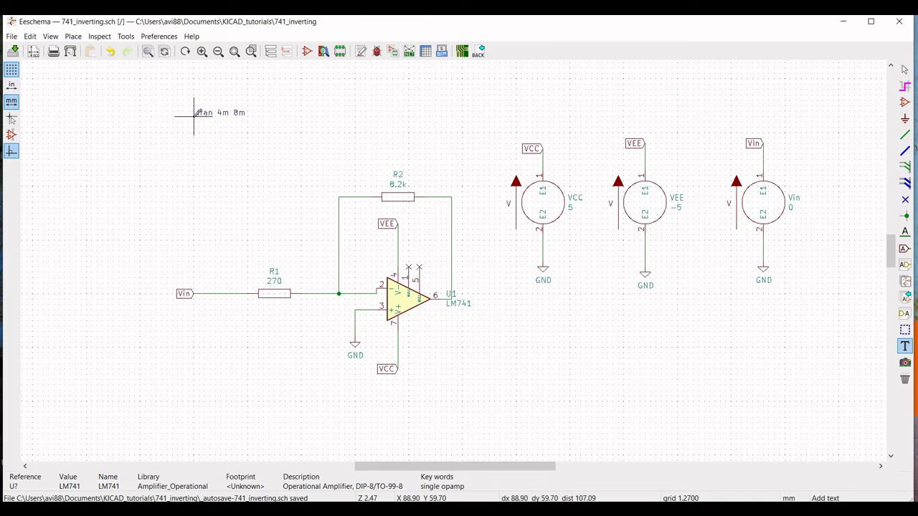
pyautogui.click(125, 37)
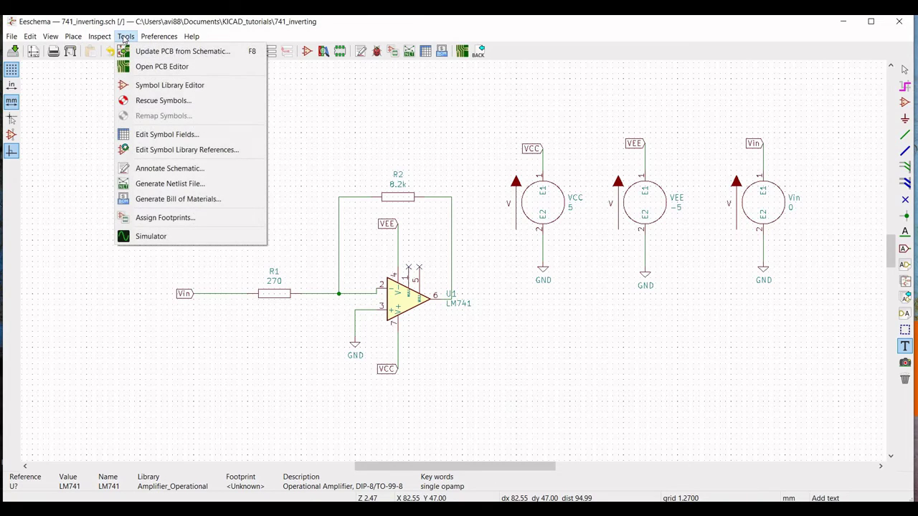
# Run the transient simulation and probe the Vin wire to plot V(Vin)
pyautogui.click(151, 236)
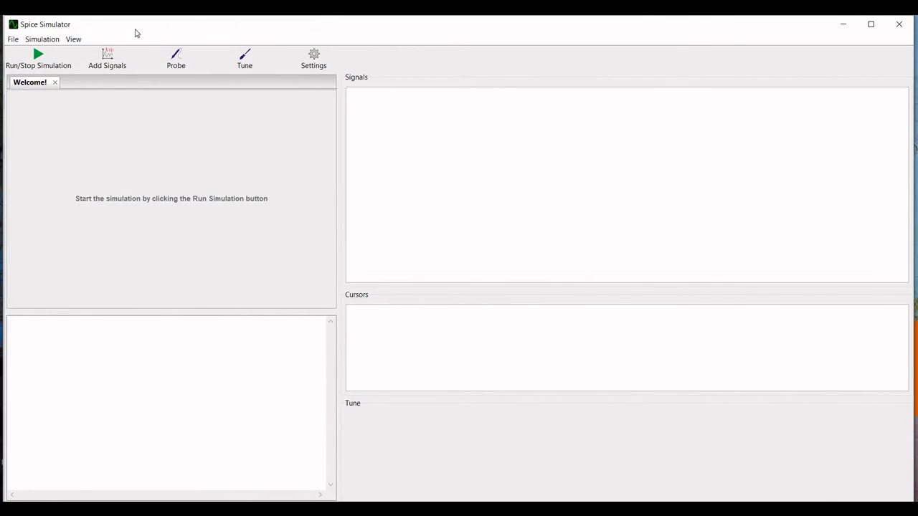
pyautogui.click(44, 61)
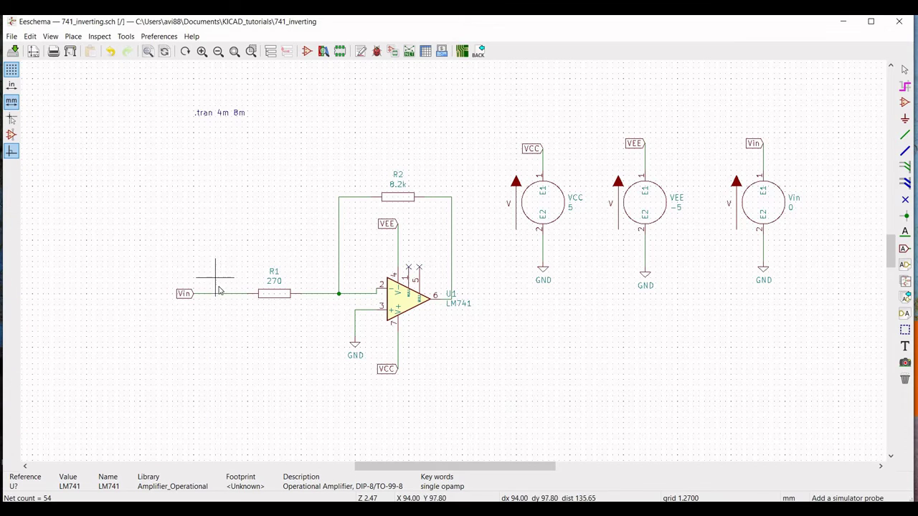
pyautogui.click(220, 294)
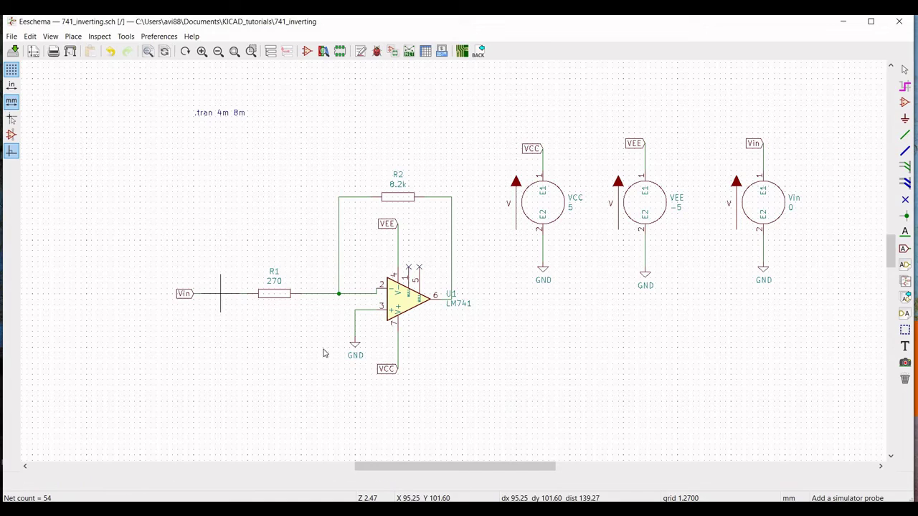
pyautogui.moveTo(642, 483)
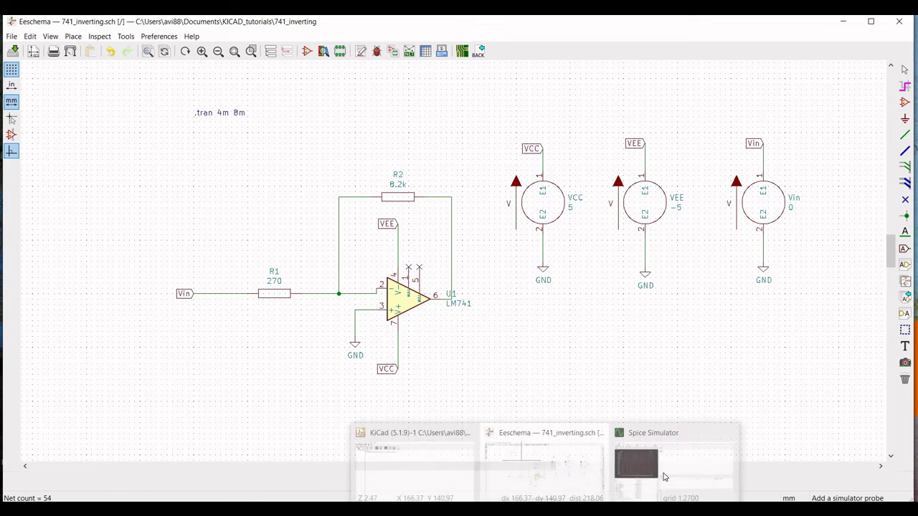
pyautogui.click(671, 471)
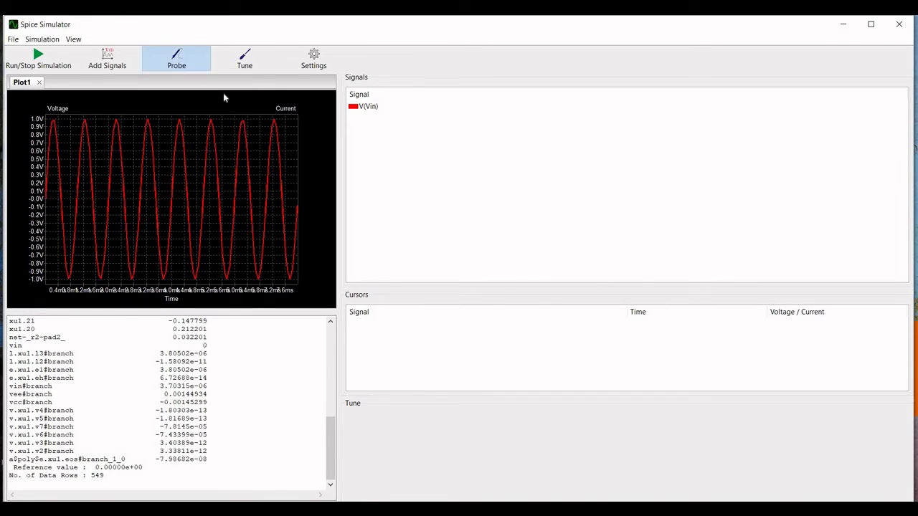
pyautogui.click(208, 72)
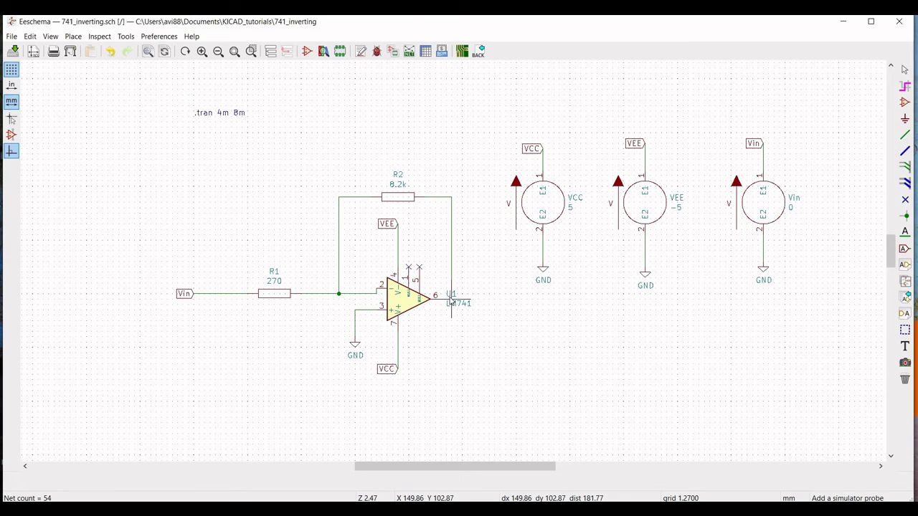
# Probe the op-amp output wire to plot V(Net-(R2-Pad2)) beside the input sine
pyautogui.click(452, 302)
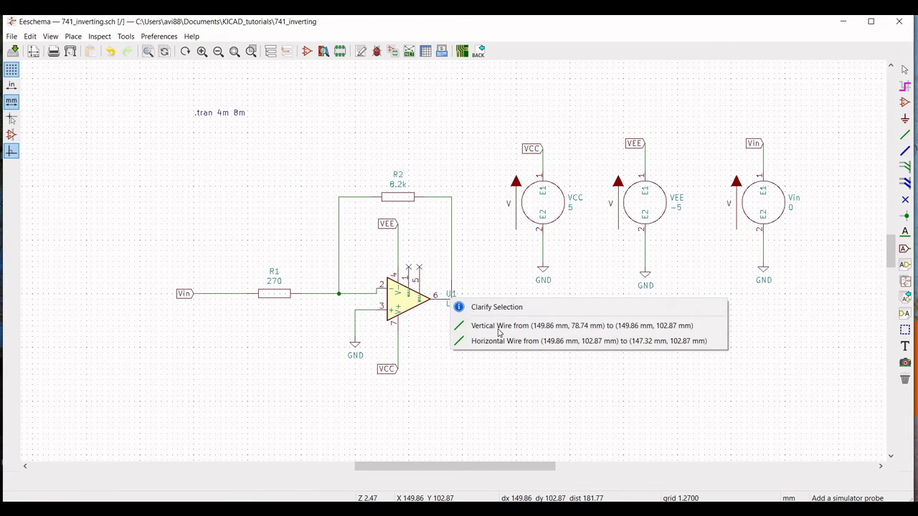
pyautogui.click(479, 341)
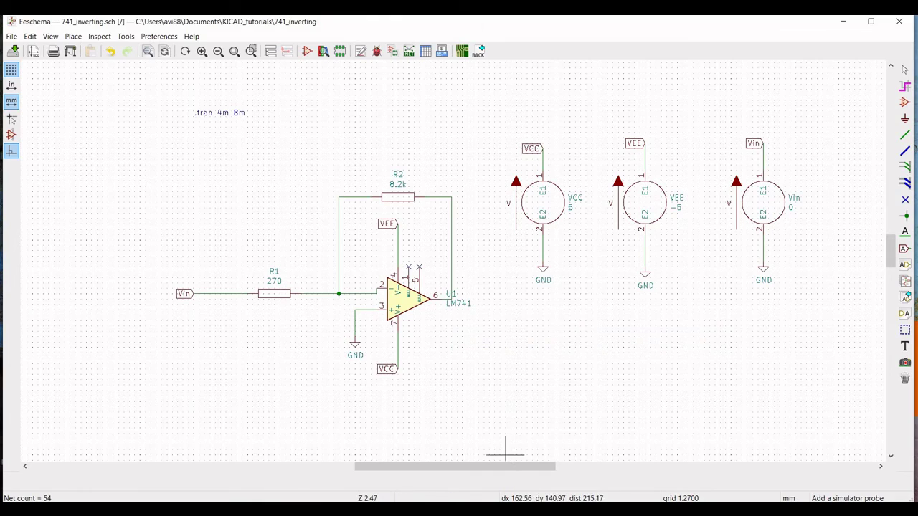
pyautogui.click(647, 473)
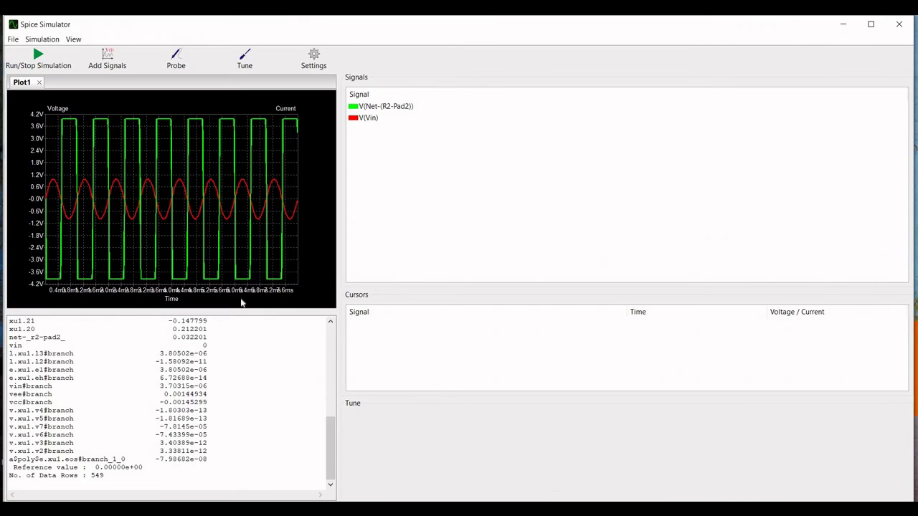